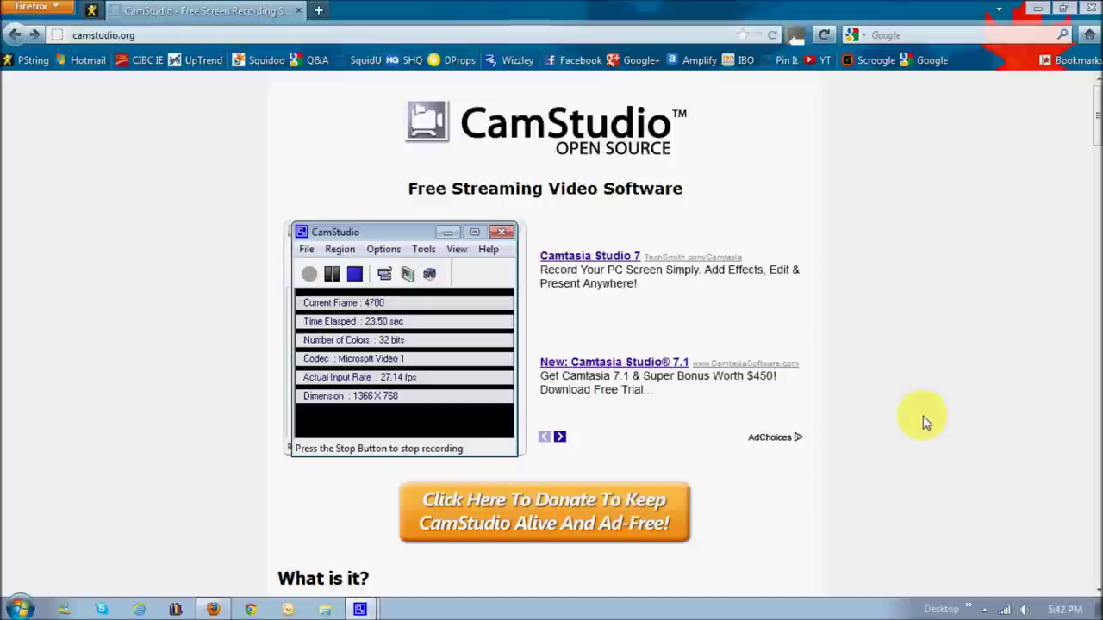
Search Google for 'camstudio' and open camstudio.org from the top result in a new tab
left_click(934, 62)
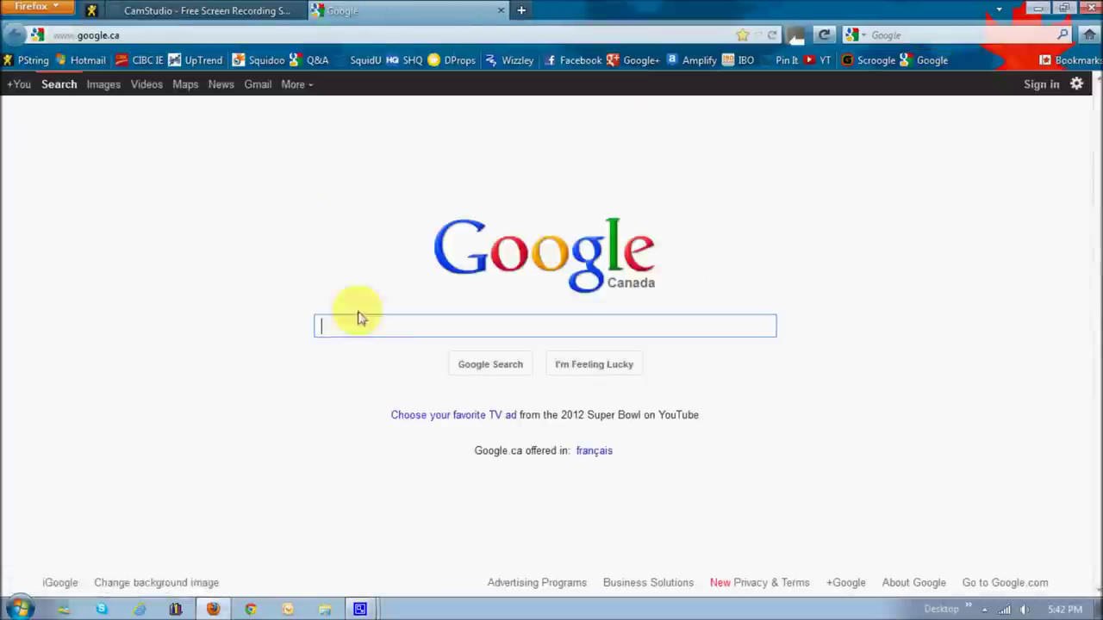
type("camstudio")
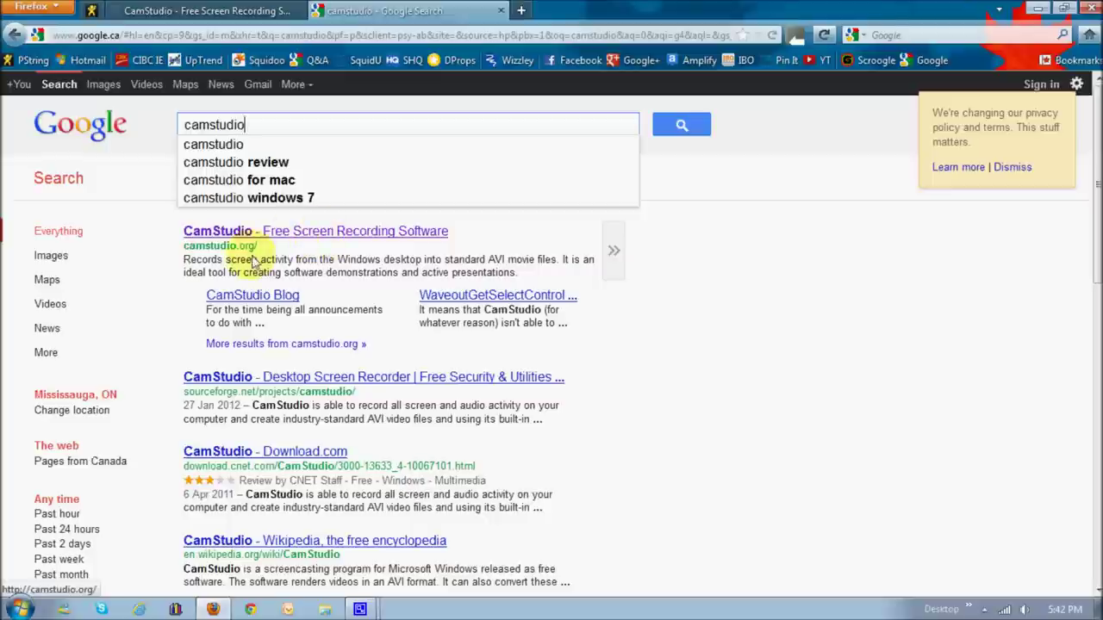
left_click(290, 233)
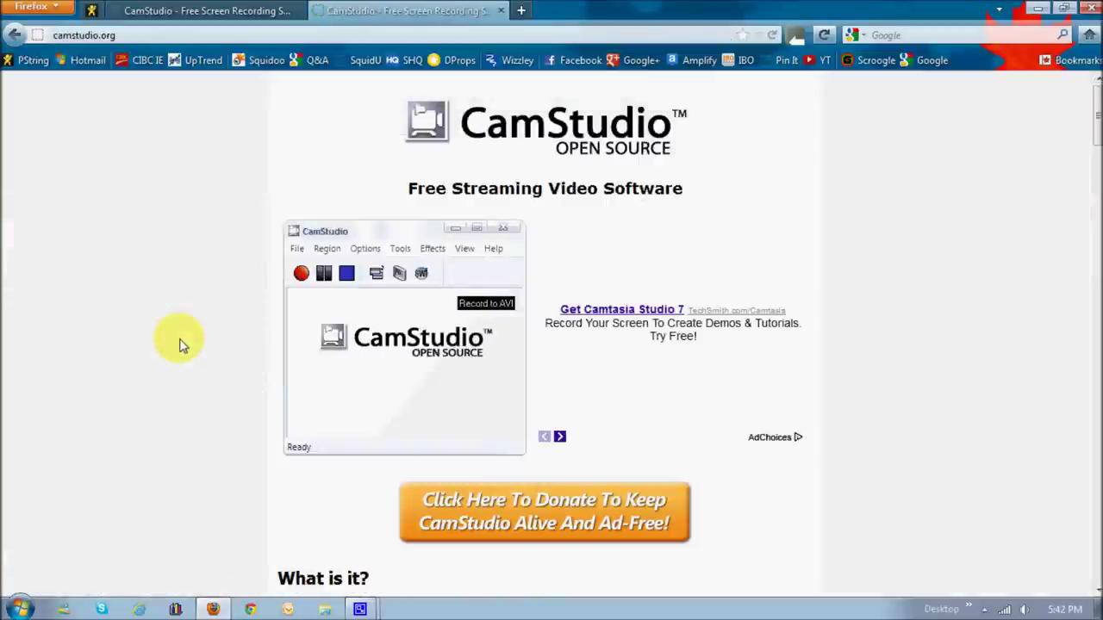
Scroll camstudio.org to the Download Links listing CamStudio 2.6 and the Lossless Codec
scroll(181, 344, "down", 3)
scroll(181, 344, "down", 4)
scroll(181, 345, "down", 3)
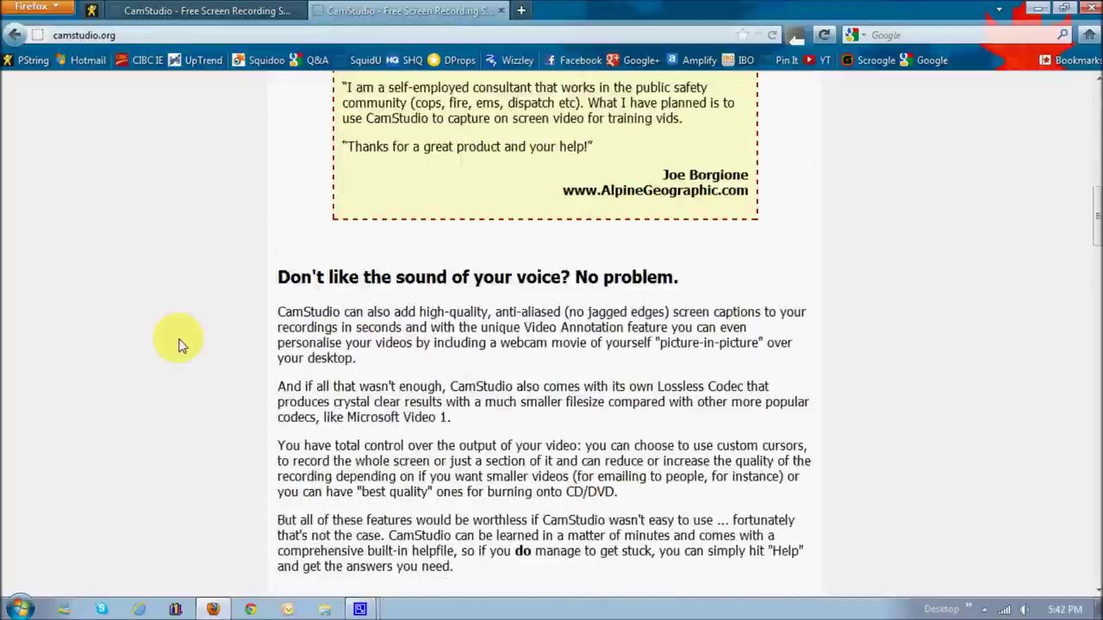
scroll(181, 344, "down", 5)
scroll(181, 345, "down", 3)
scroll(181, 344, "up", 1)
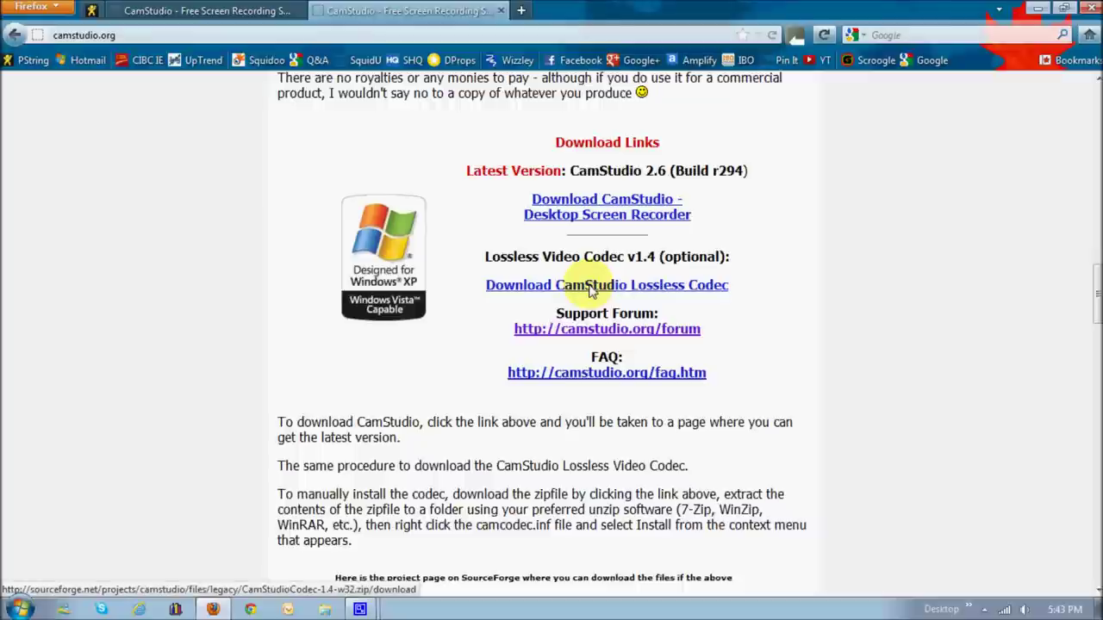
Close the second camstudio.org tab and switch to the running CamStudio recorder
left_click(500, 12)
key("alt+Tab")
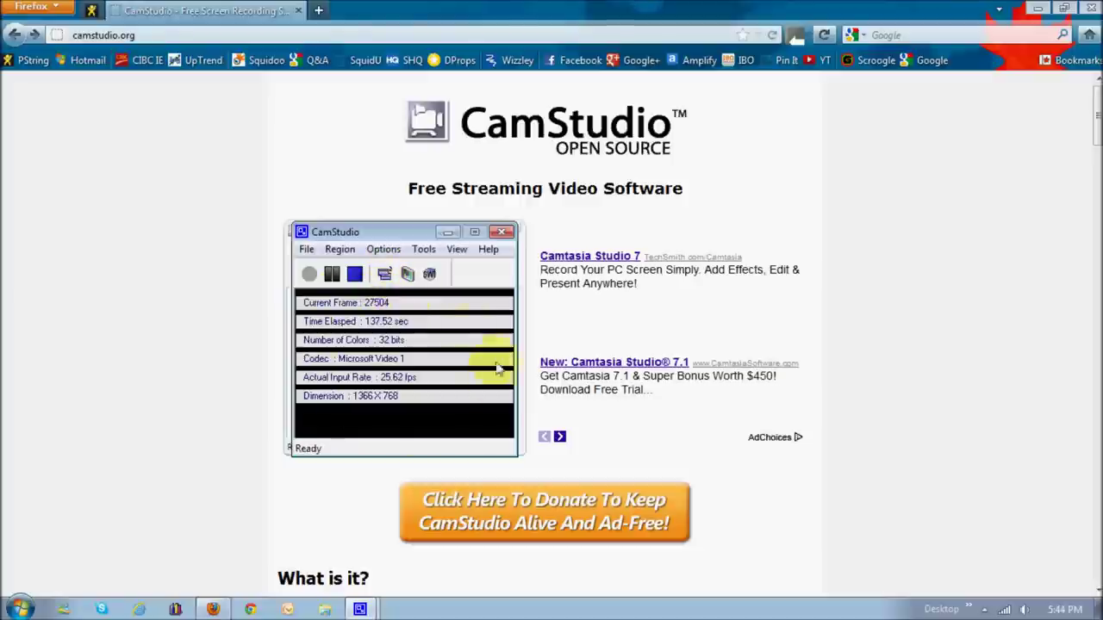
Cycle Toggle View through logo and compact layouts back to full view, then show File commands
left_click(385, 274)
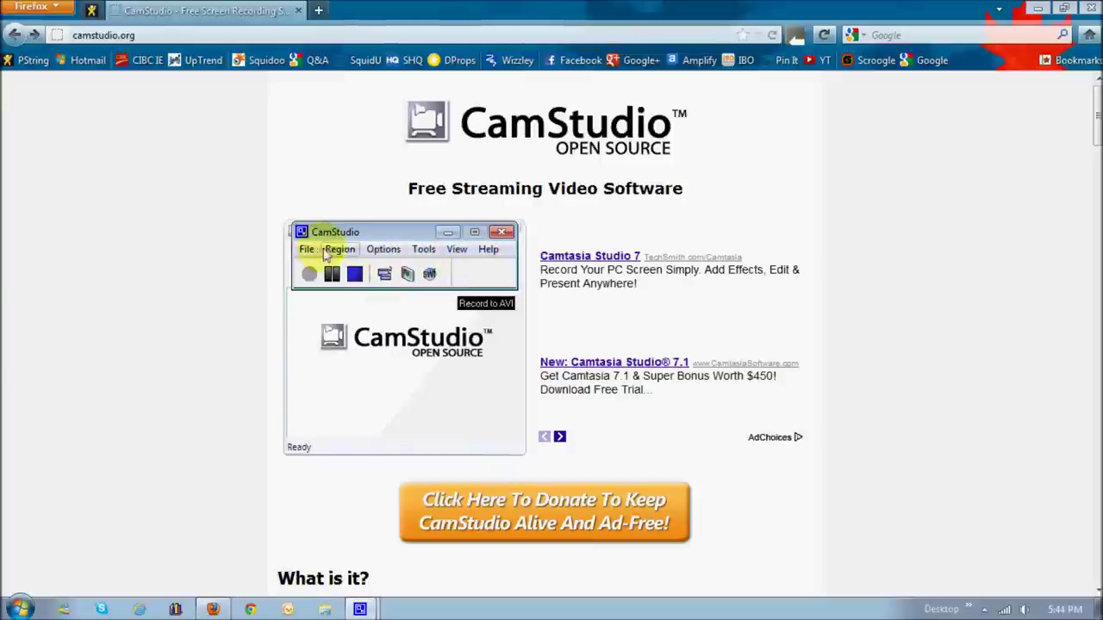
left_click(384, 274)
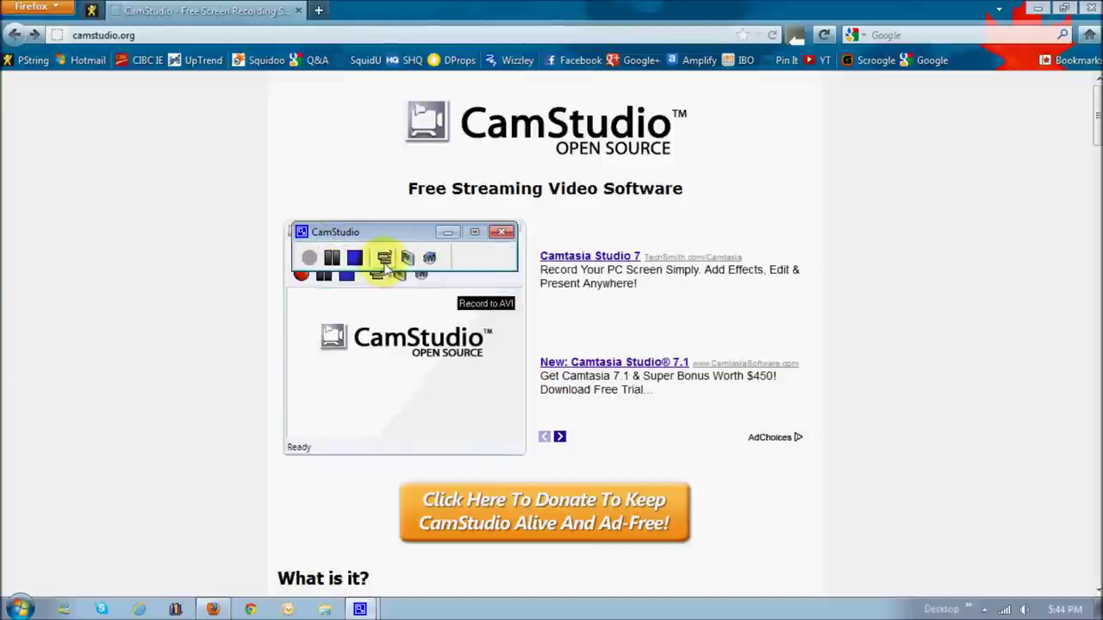
left_click(384, 257)
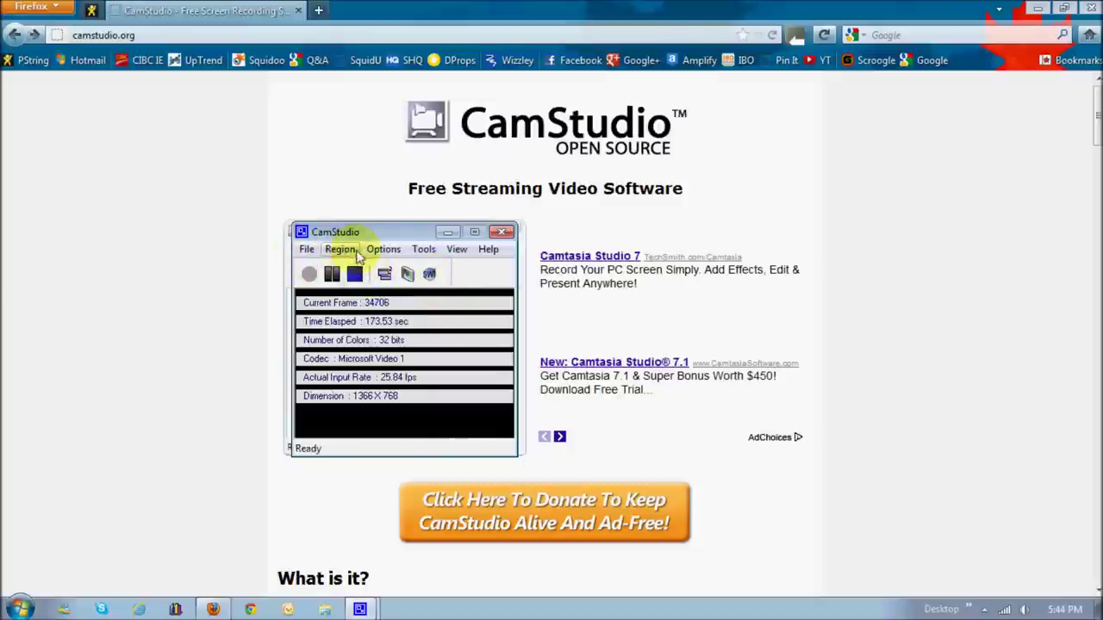
left_click(306, 251)
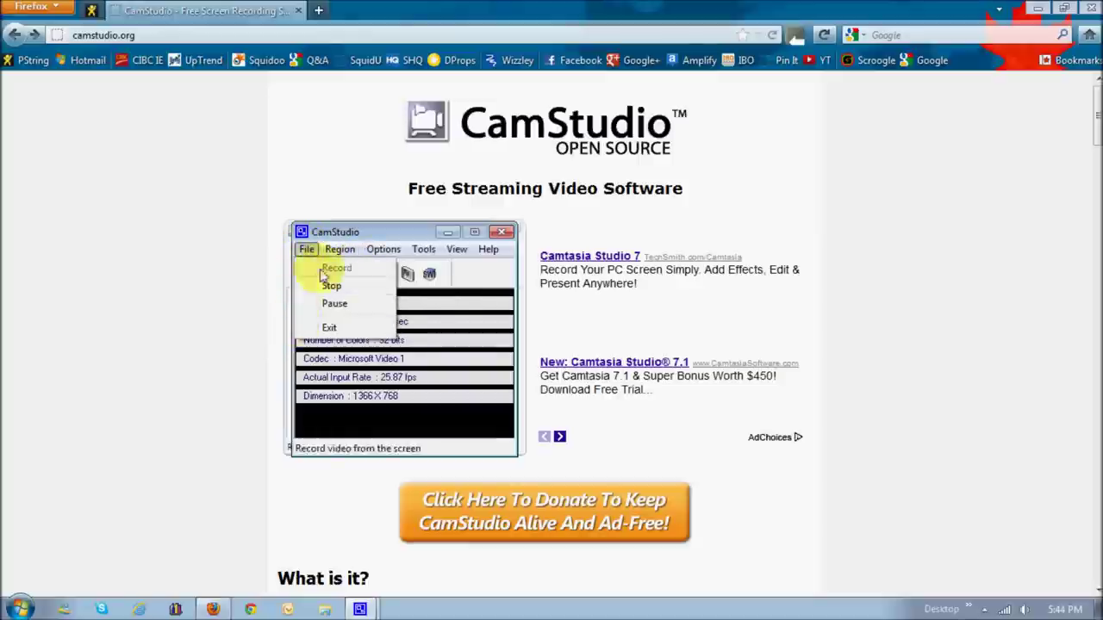
Dismiss the File menu, check the Region choices unchanged, and show the Options menu
left_click(320, 285)
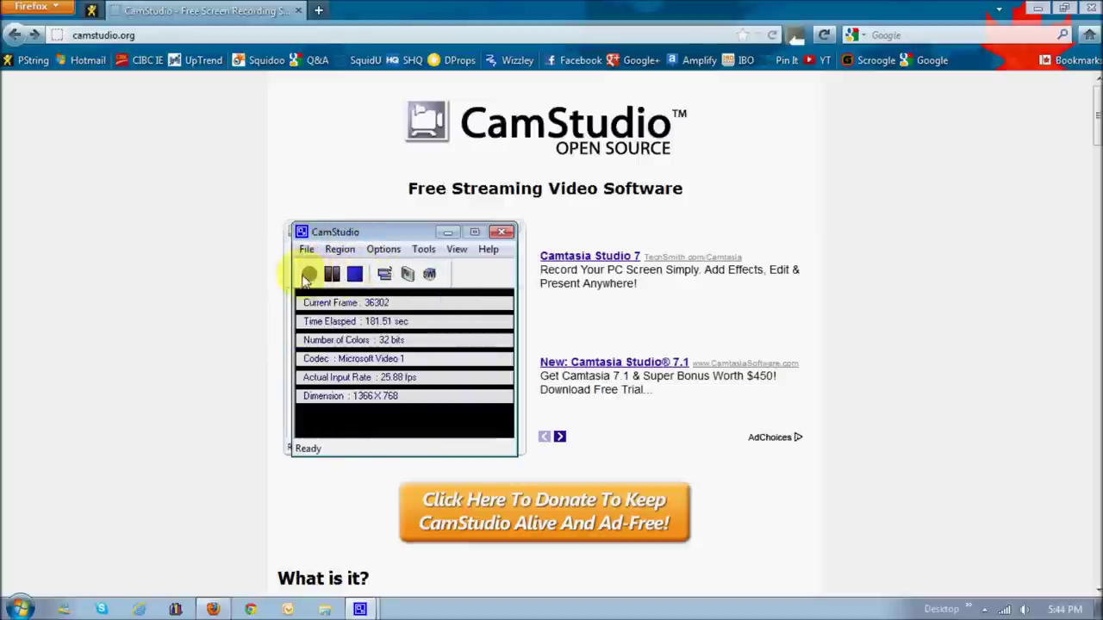
left_click(340, 249)
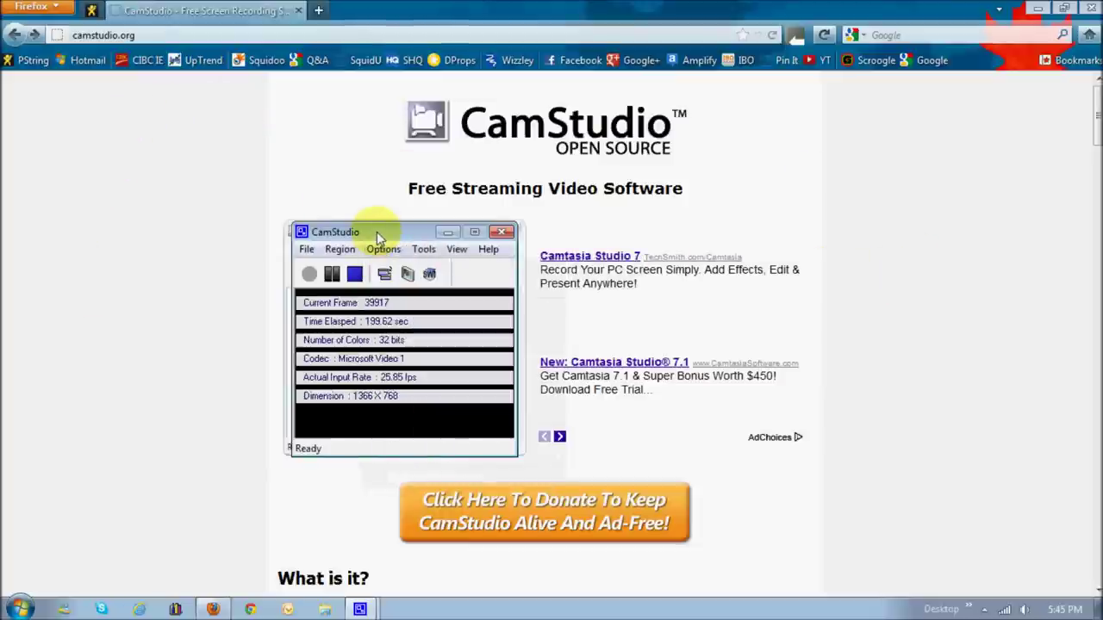
left_click(339, 249)
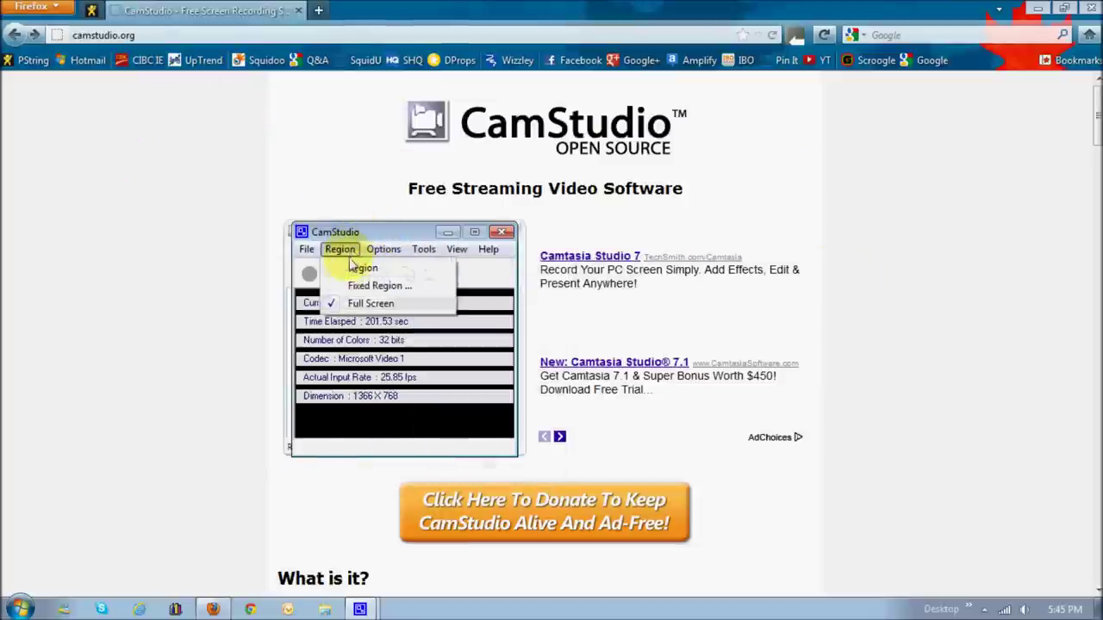
left_click(355, 234)
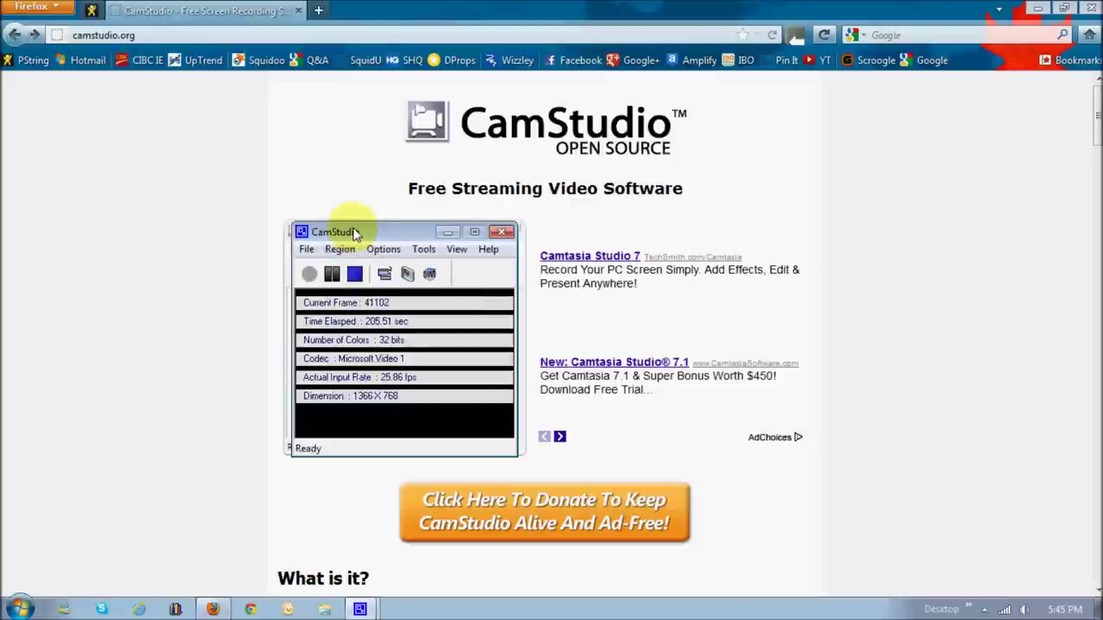
left_click(383, 252)
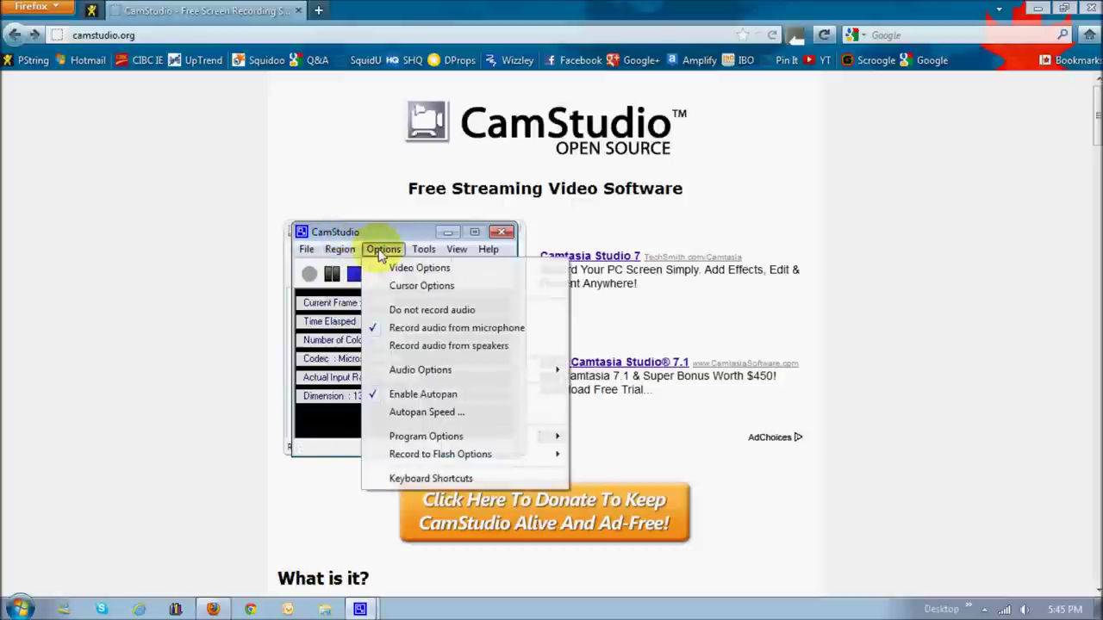
left_click(422, 271)
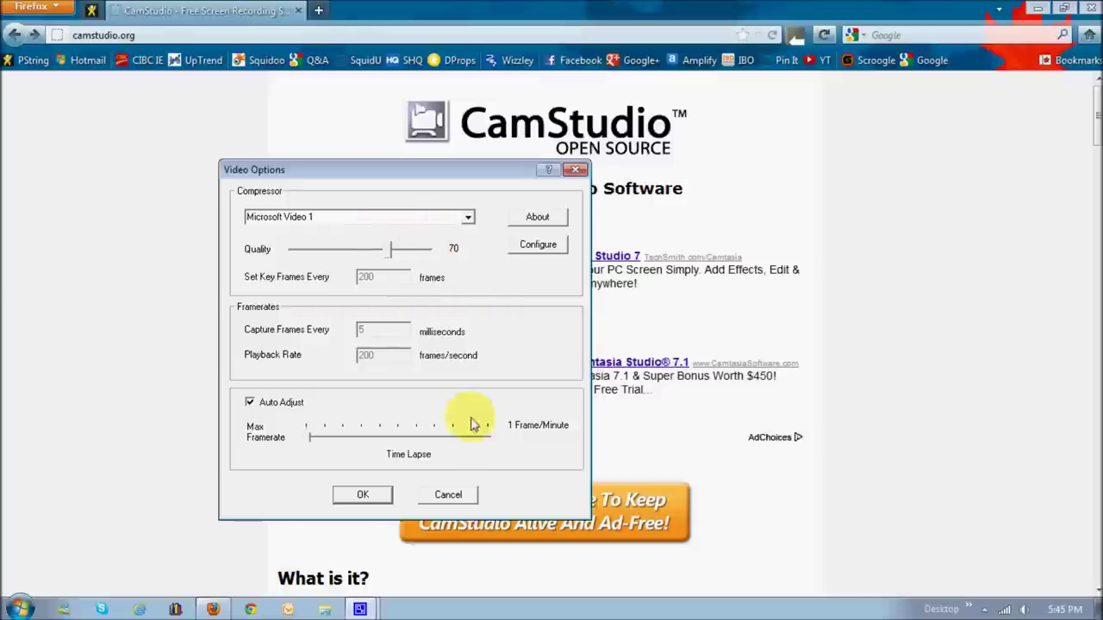
left_click(454, 492)
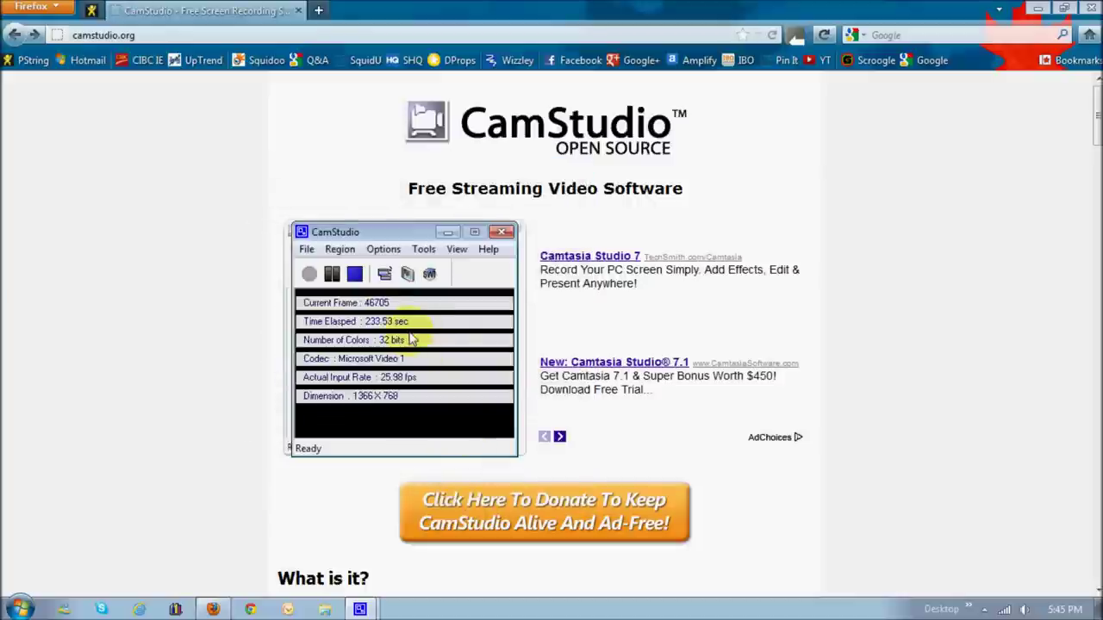
left_click(388, 251)
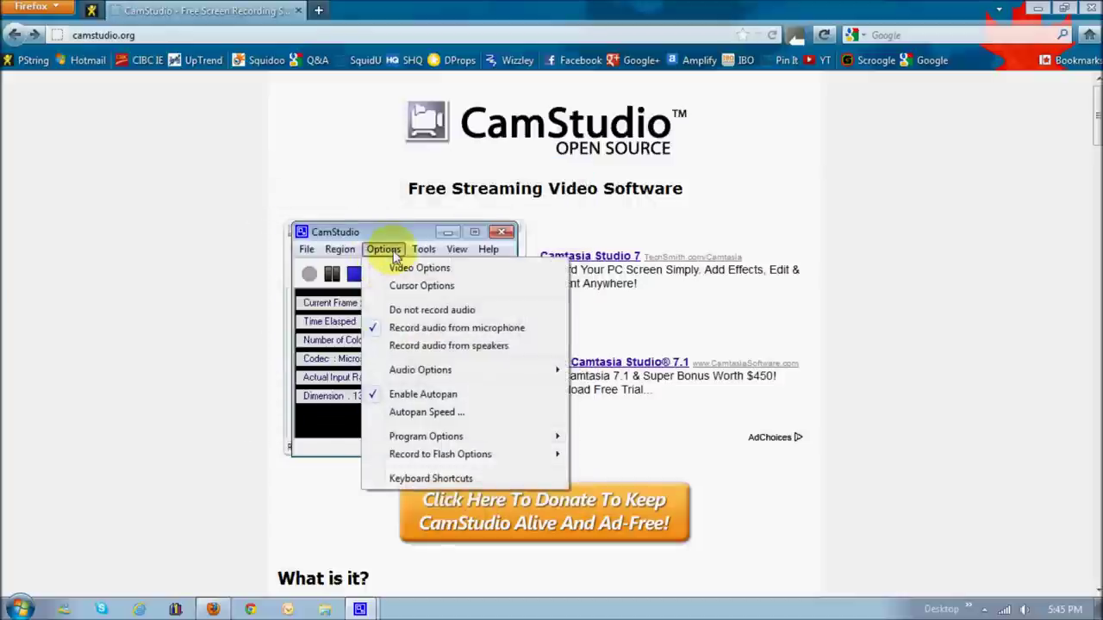
In Cursor Options, try custom and file cursors, then revert to recording the actual cursor
left_click(421, 287)
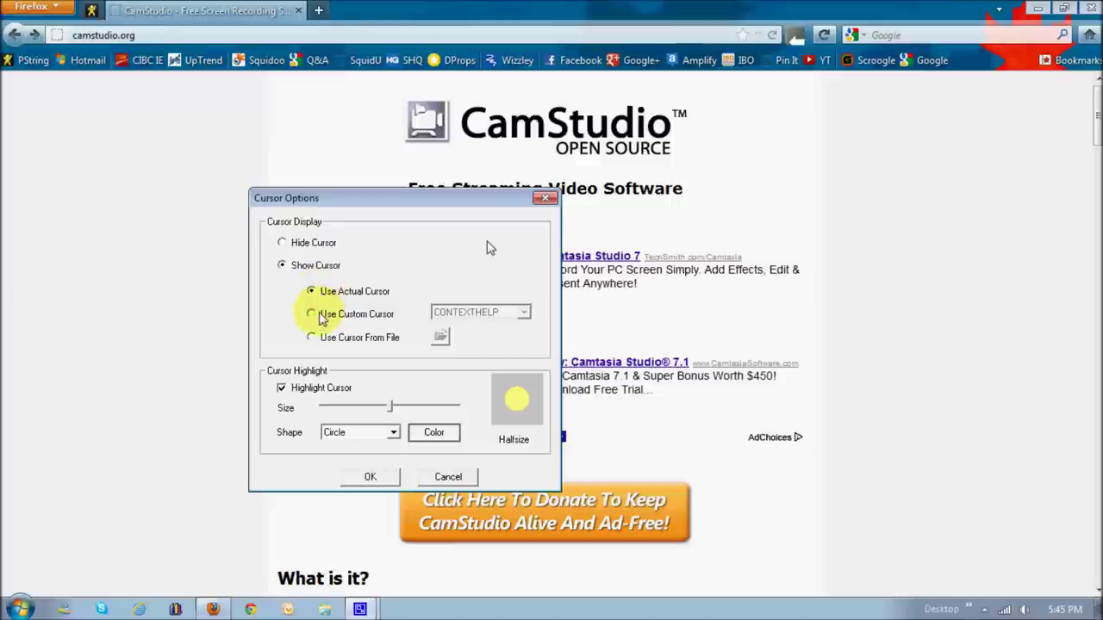
left_click(312, 314)
left_click(523, 312)
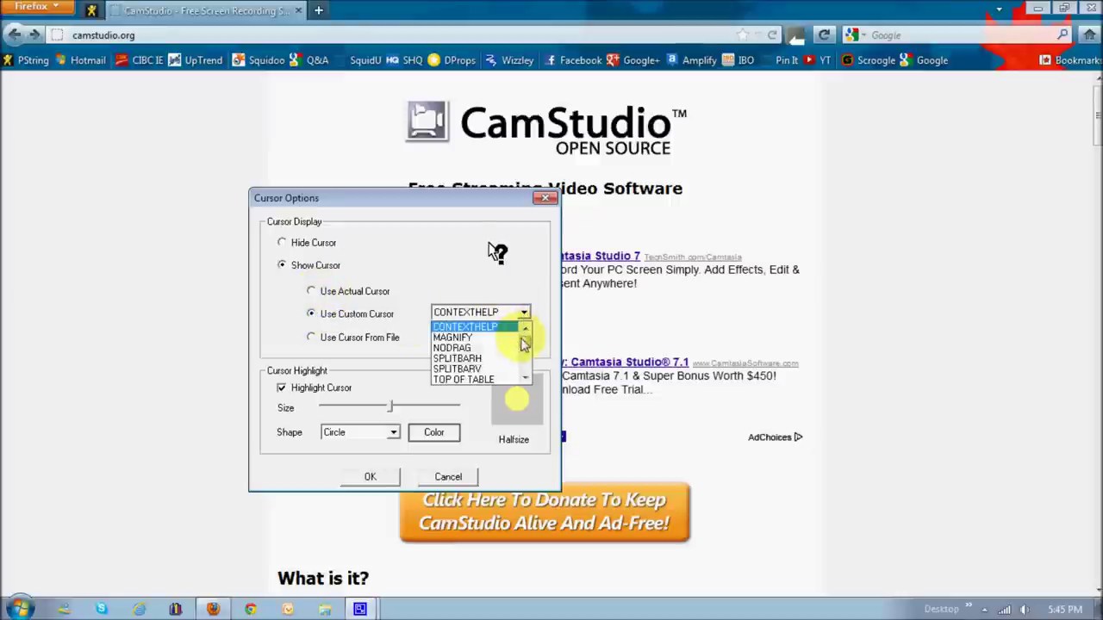
mouse_move(523, 339)
left_mouse_down()
mouse_move(526, 358)
mouse_move(482, 301)
left_mouse_up()
left_click(483, 301)
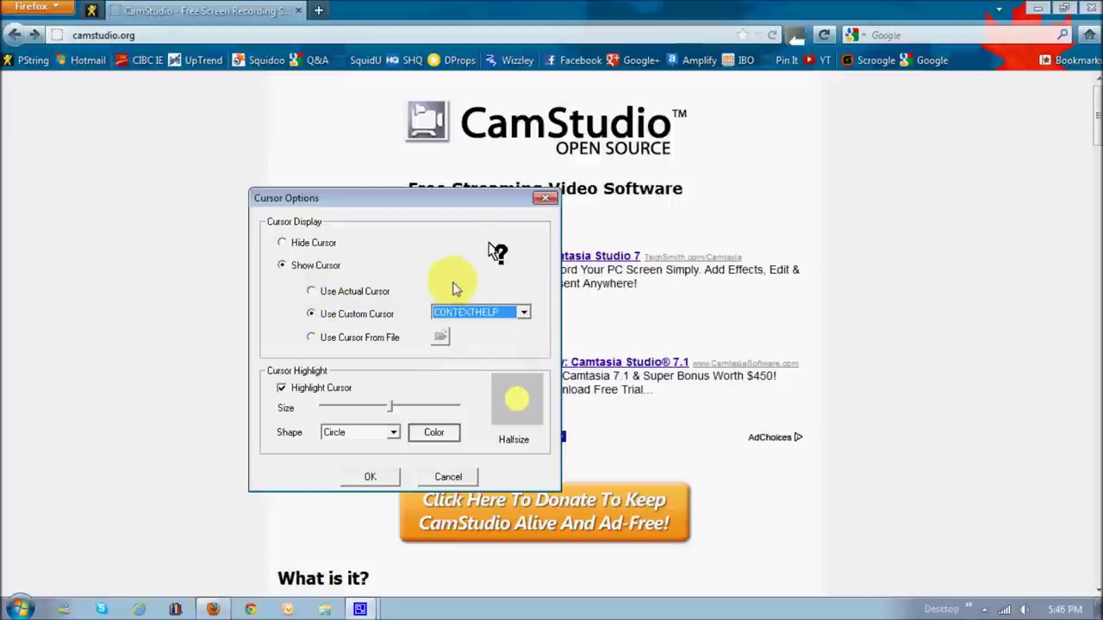
left_click(314, 339)
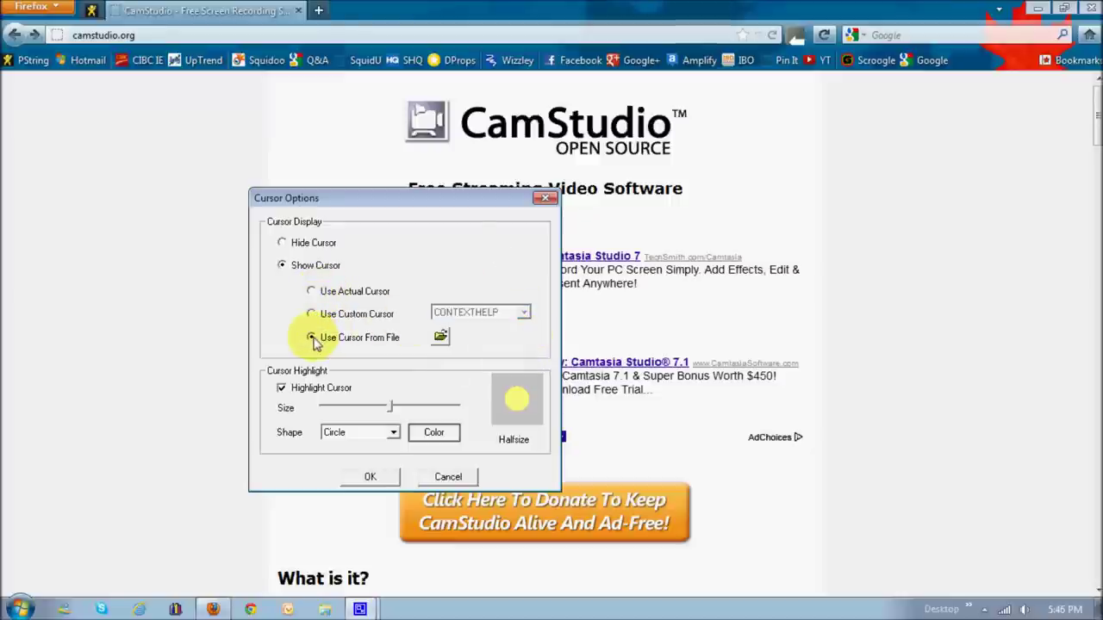
left_click(314, 292)
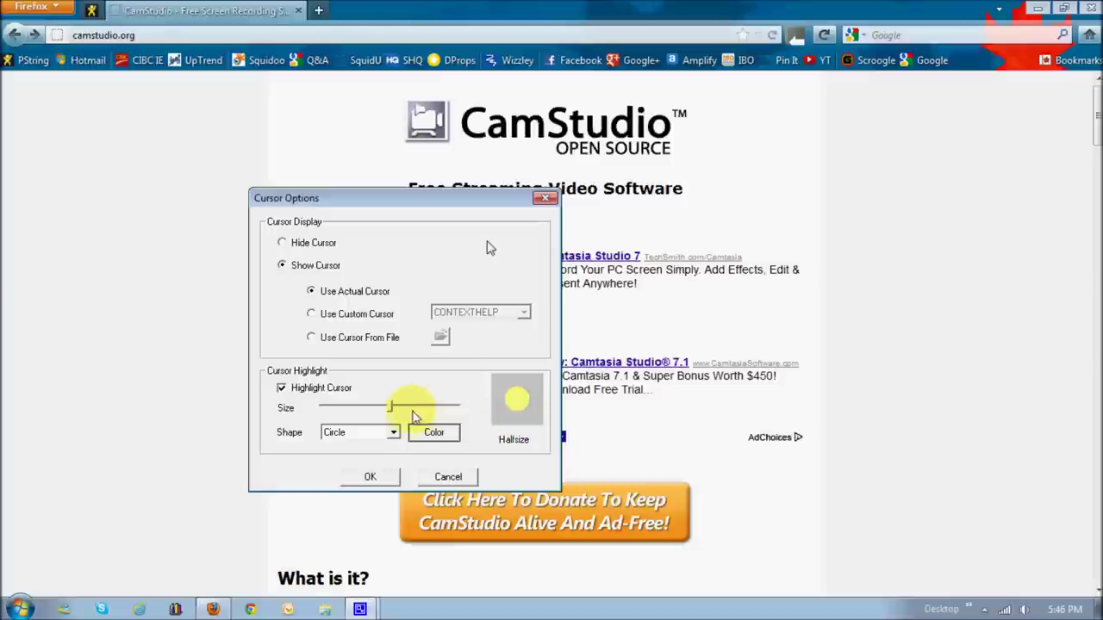
Enlarge the cursor highlight and cycle its shape through ellipse and square to rectangle
mouse_move(389, 407)
left_mouse_down()
mouse_move(452, 406)
mouse_move(400, 411)
left_mouse_up()
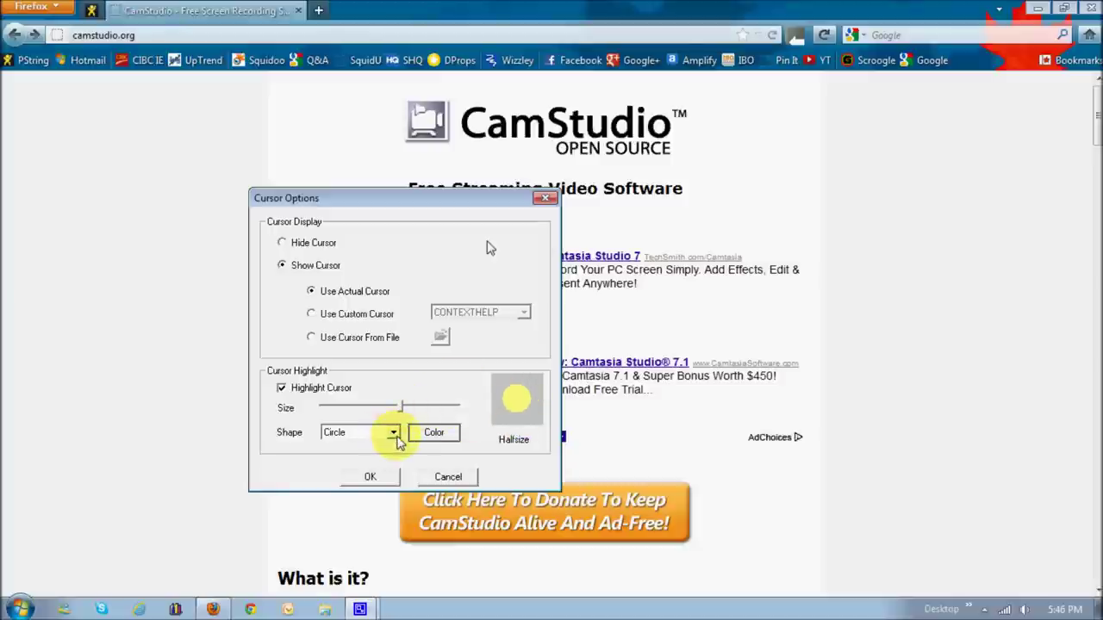
left_click(393, 433)
left_click(362, 457)
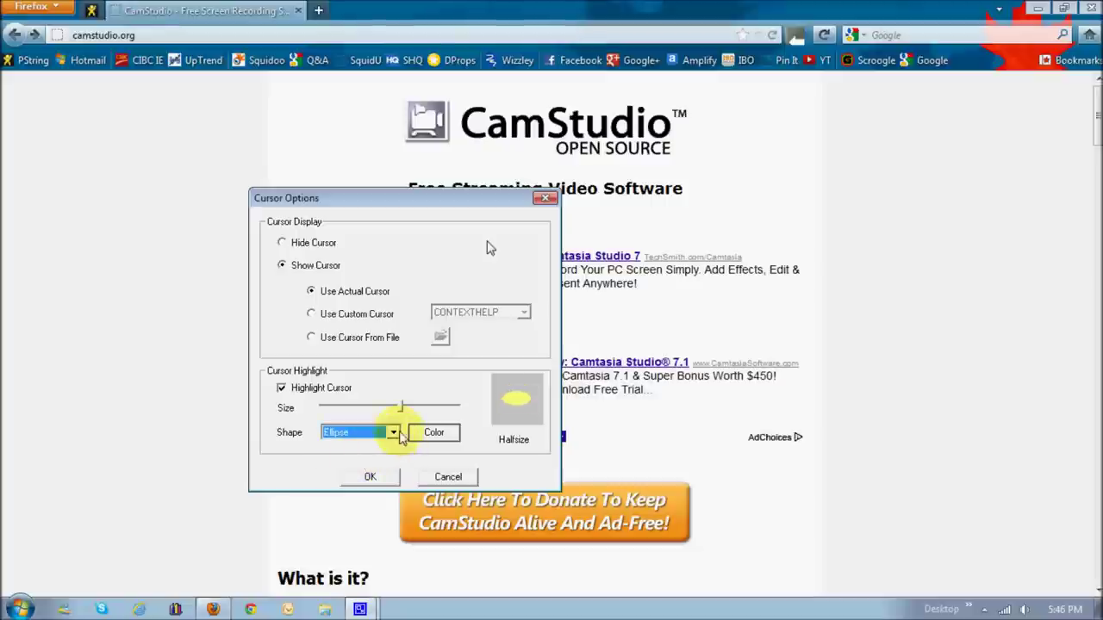
left_click(393, 433)
left_click(362, 468)
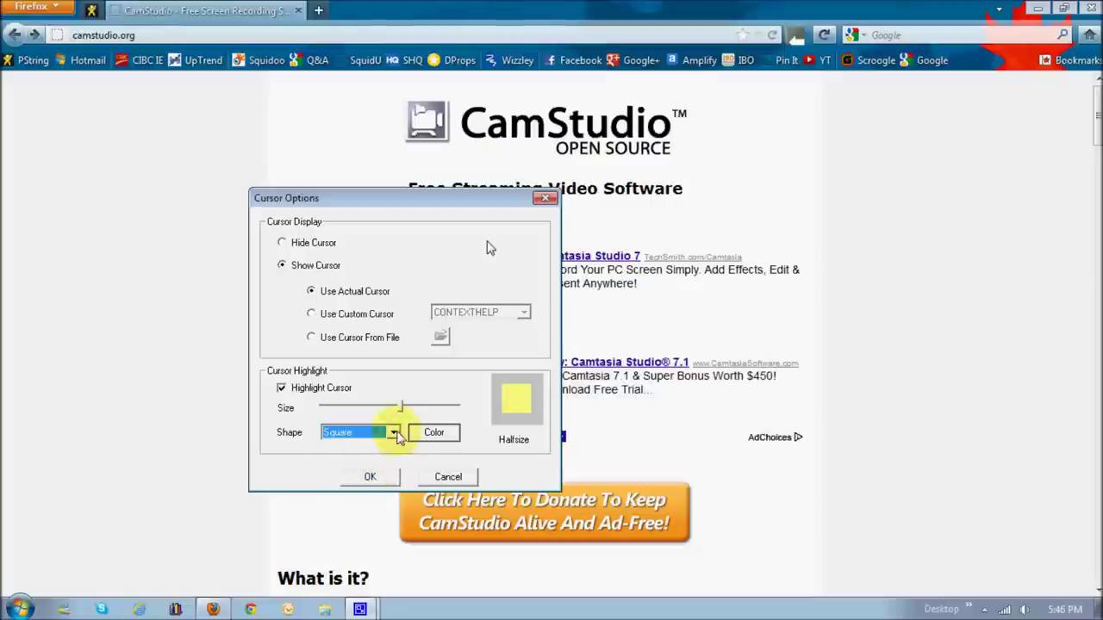
left_click(393, 433)
left_click(372, 479)
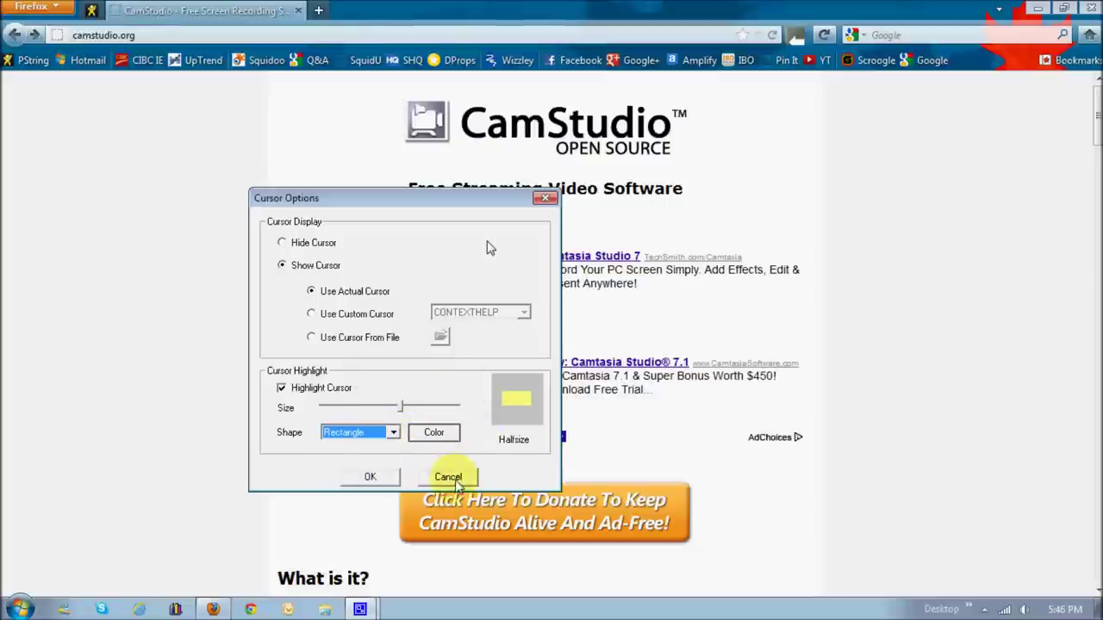
Cancel the cursor changes and open Audio Options for Microphone
left_click(457, 483)
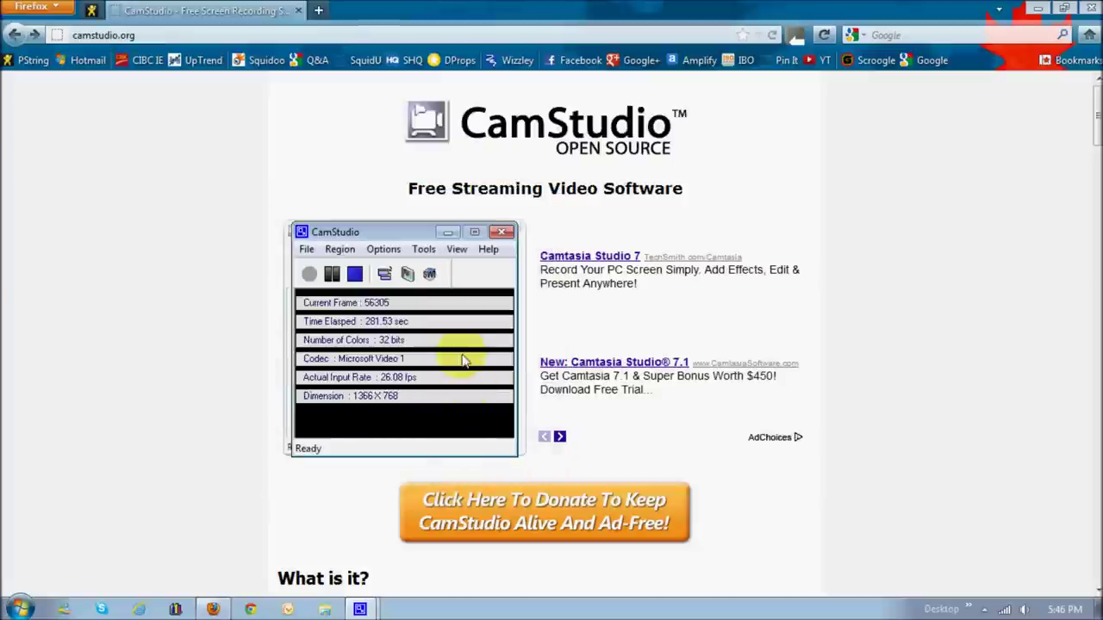
left_click(389, 250)
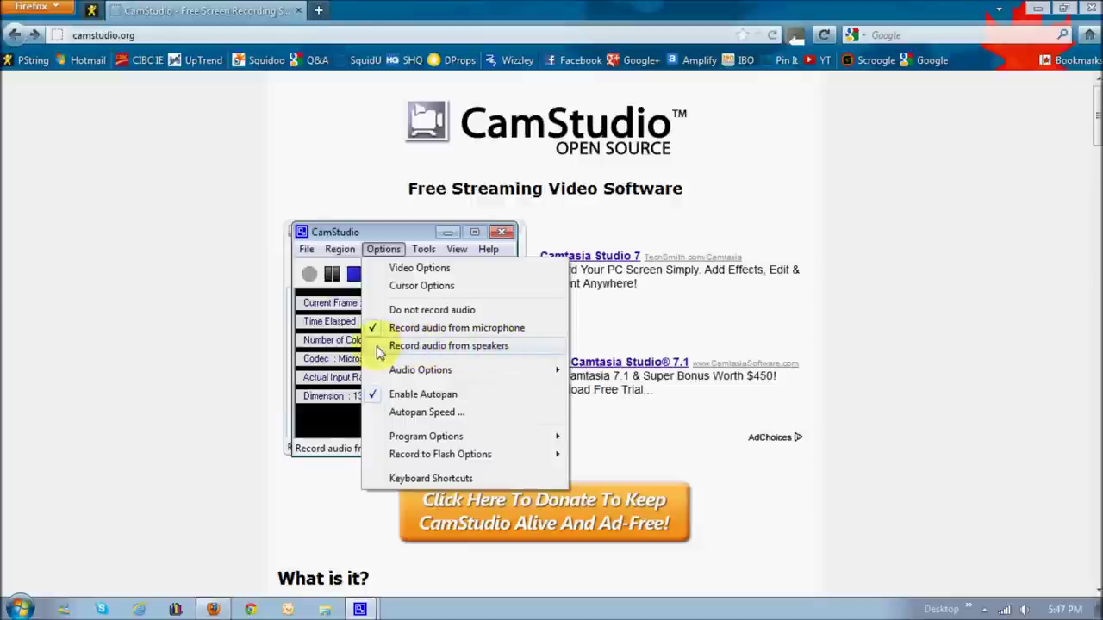
mouse_move(439, 370)
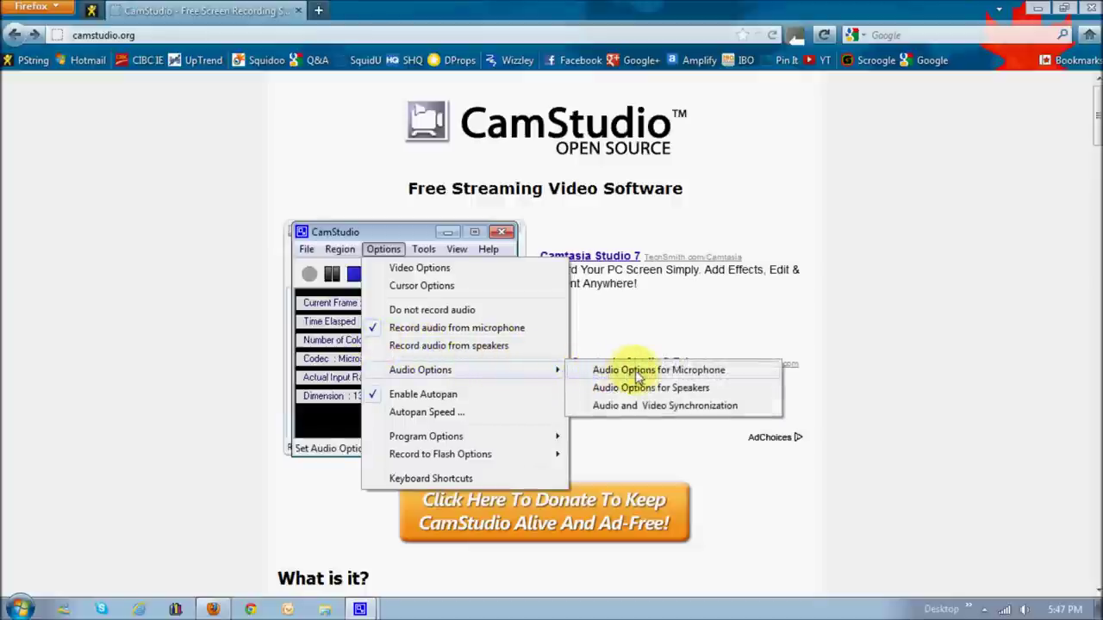
left_click(691, 372)
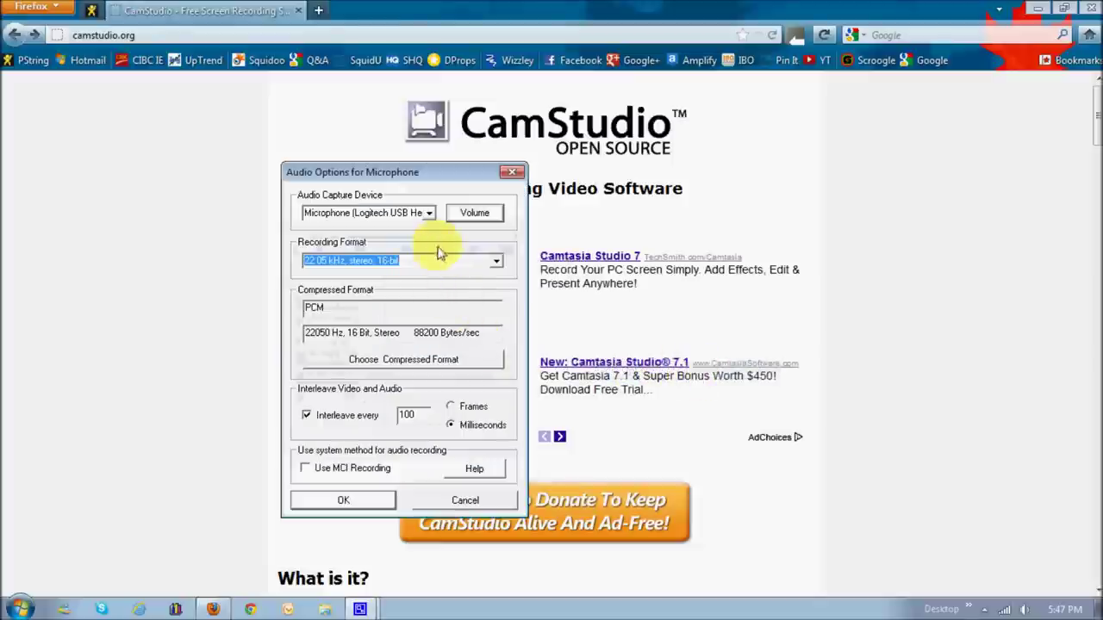
Check the capture device list, keep the Logitech USB headset, and cancel microphone settings
left_click(429, 215)
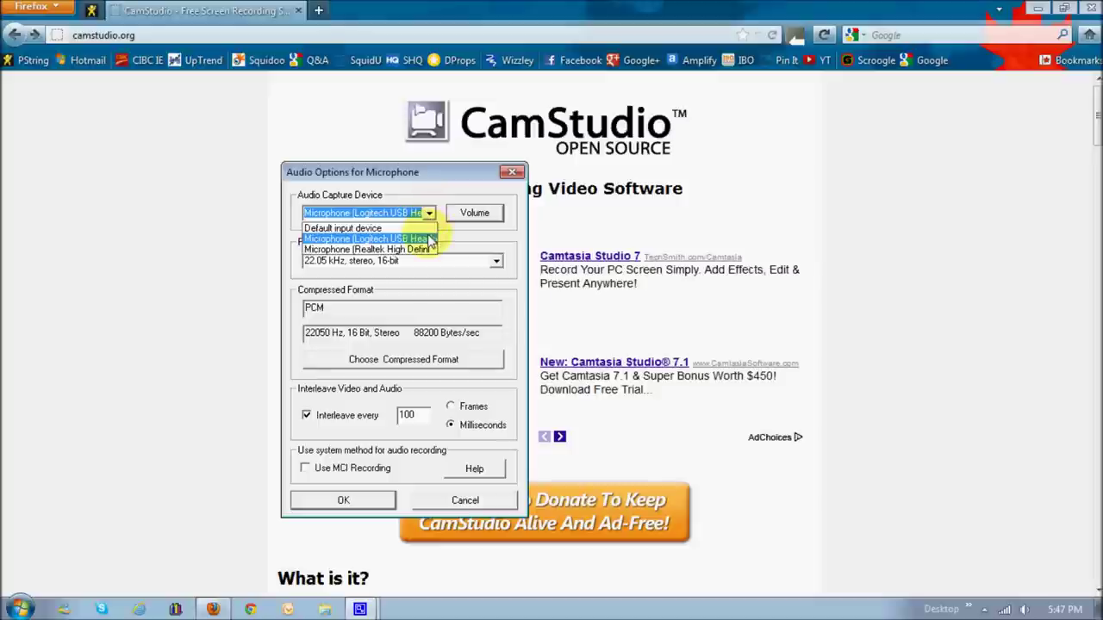
left_click(442, 194)
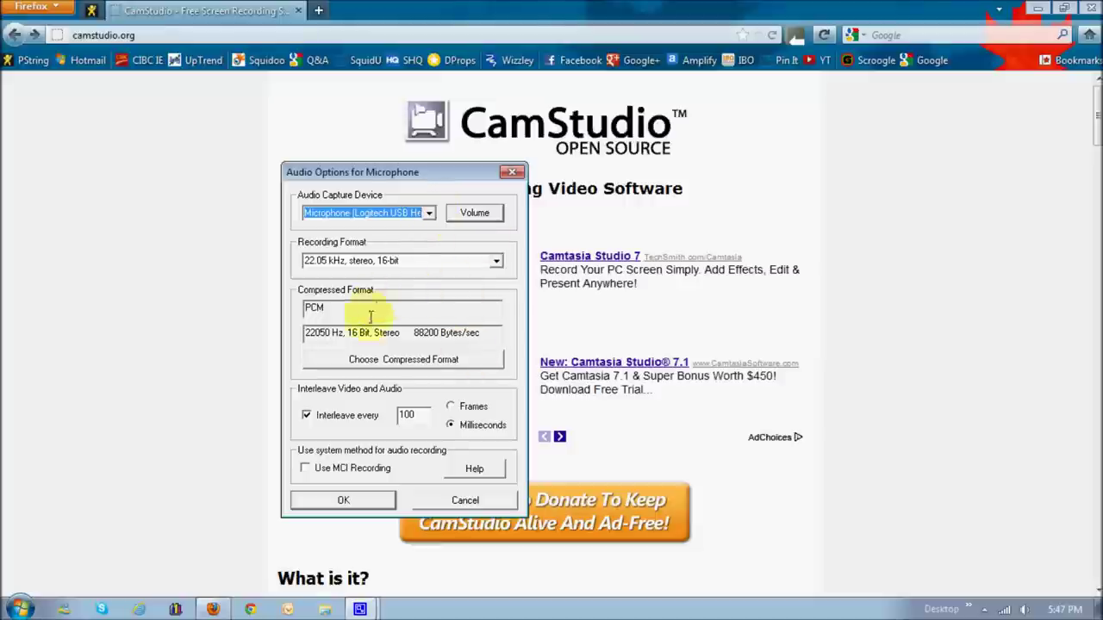
left_click(460, 502)
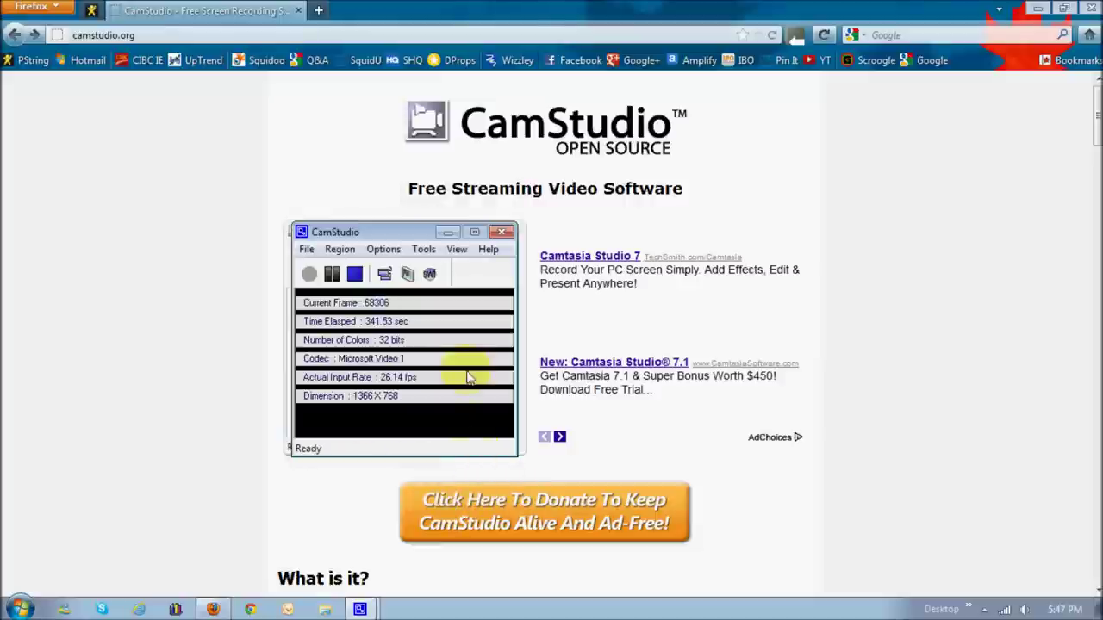
Browse the Region choices without changing them, then open Autopan Speed from Options
left_click(384, 249)
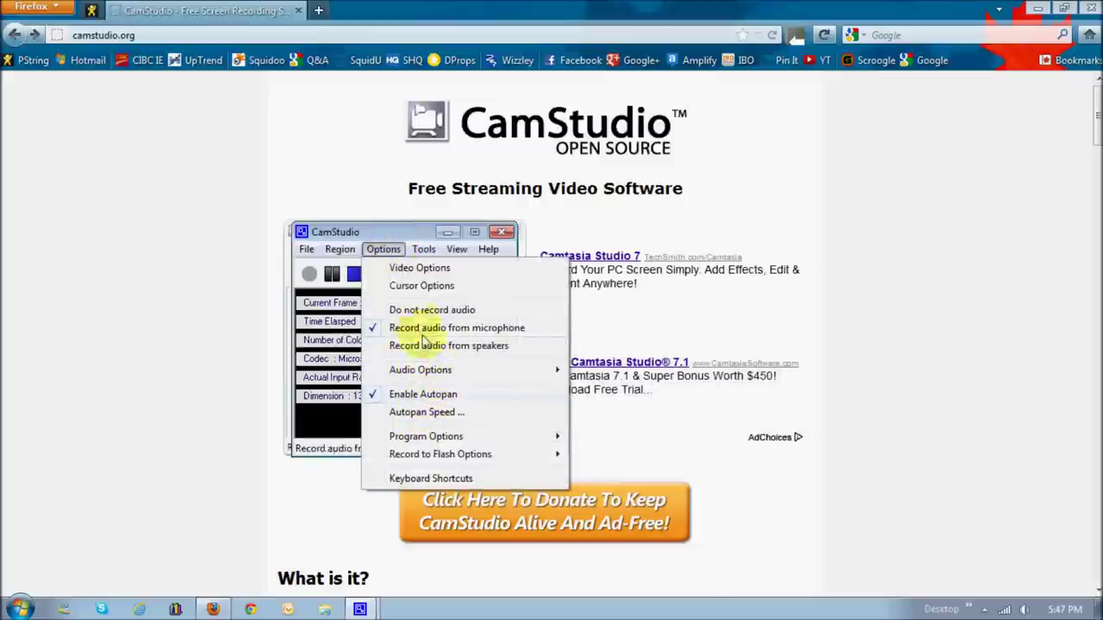
left_click(365, 216)
left_click(343, 250)
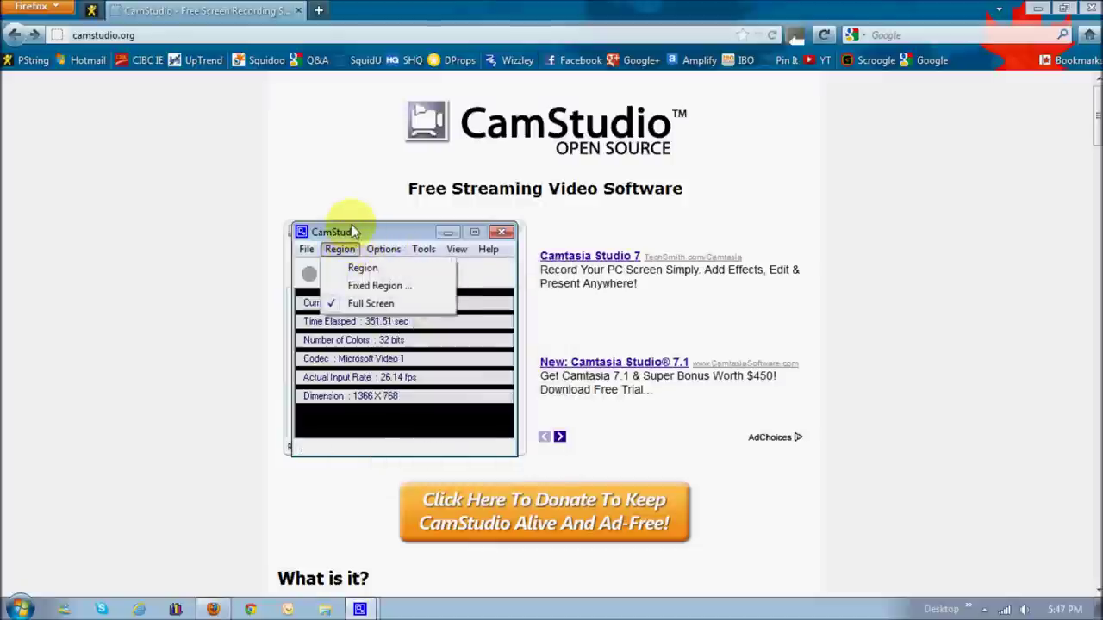
left_click(351, 229)
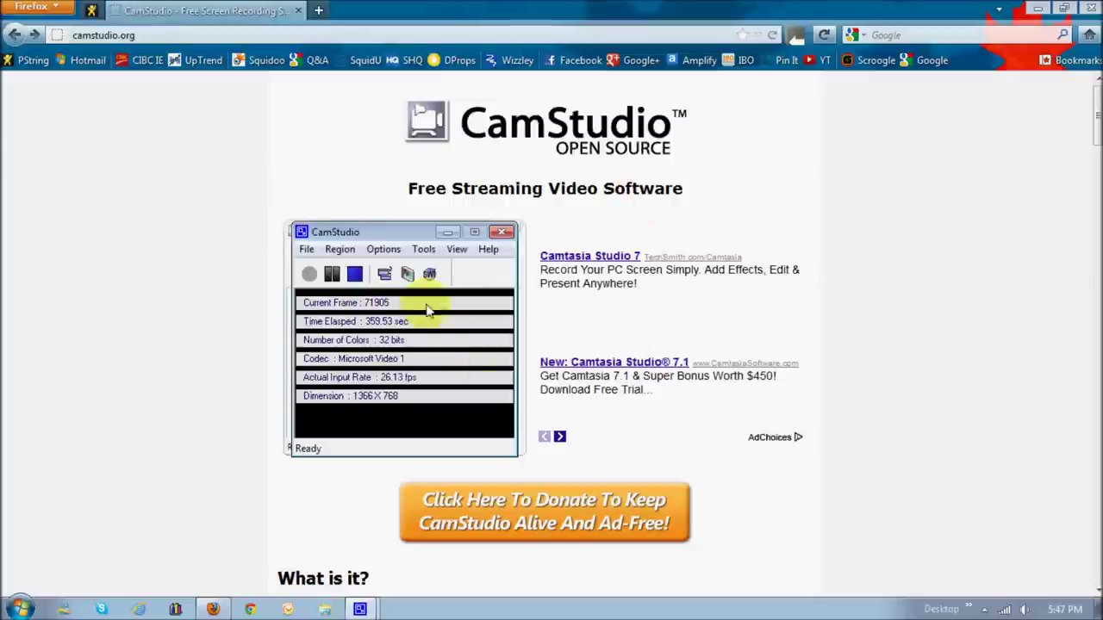
left_click(383, 249)
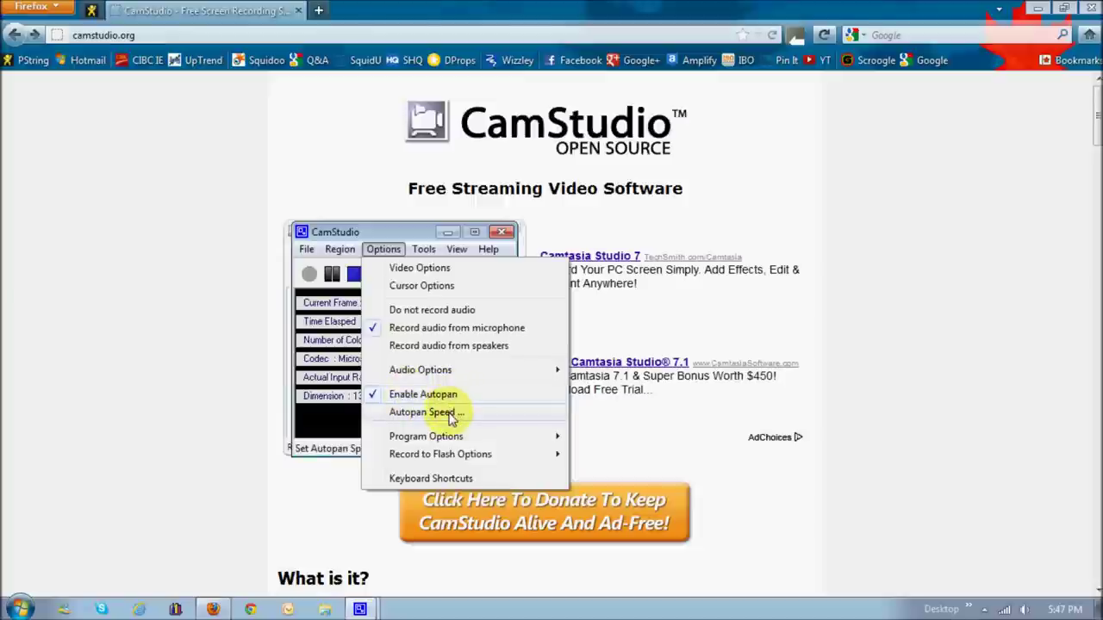
left_click(422, 412)
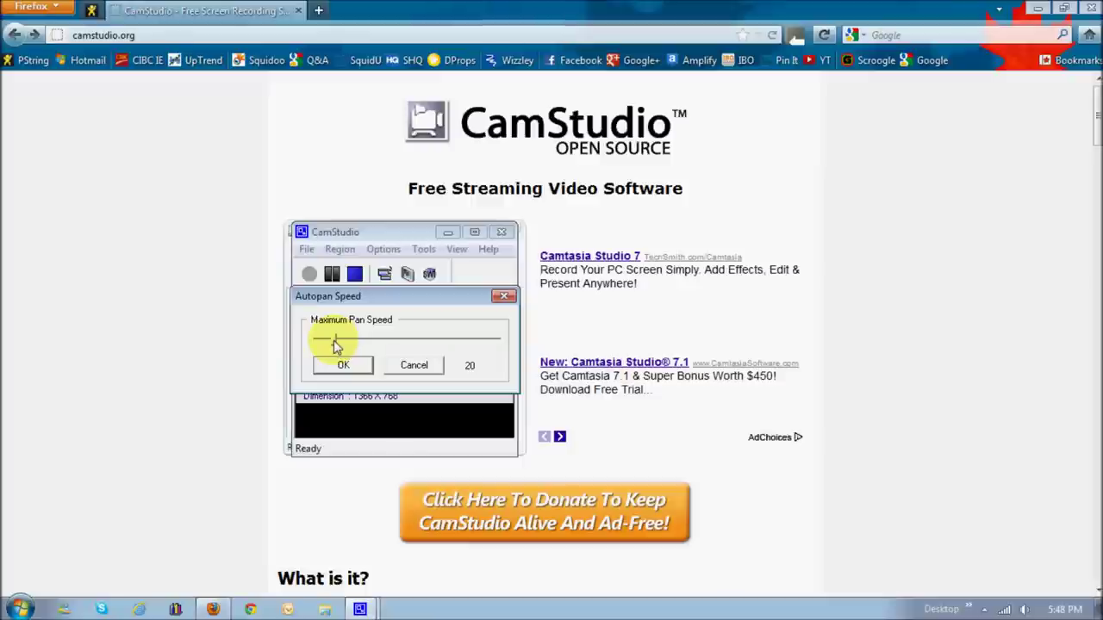
Raise the maximum autopan speed to 82 and close the Autopan Speed dialog
mouse_move(336, 346)
left_mouse_down()
mouse_move(397, 347)
mouse_move(388, 344)
left_mouse_up()
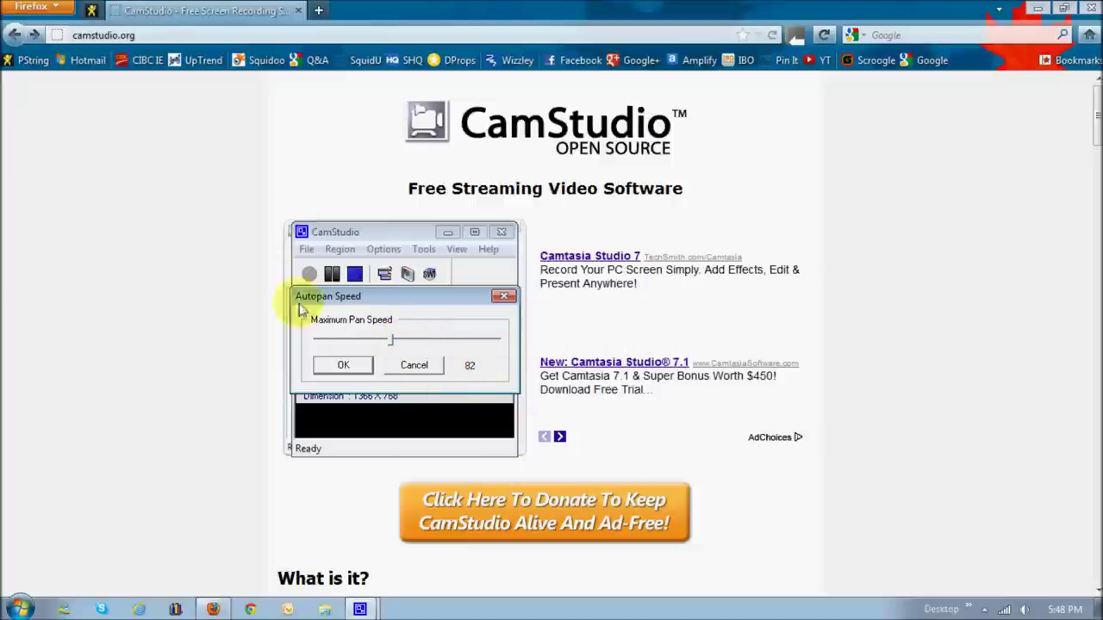
left_click(504, 298)
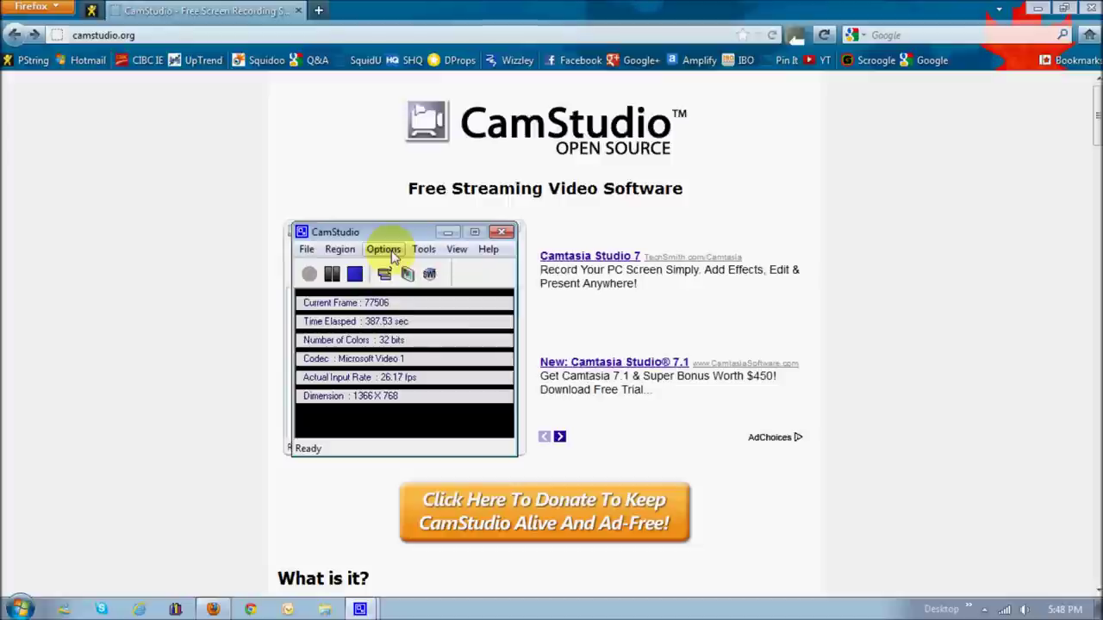
left_click(383, 249)
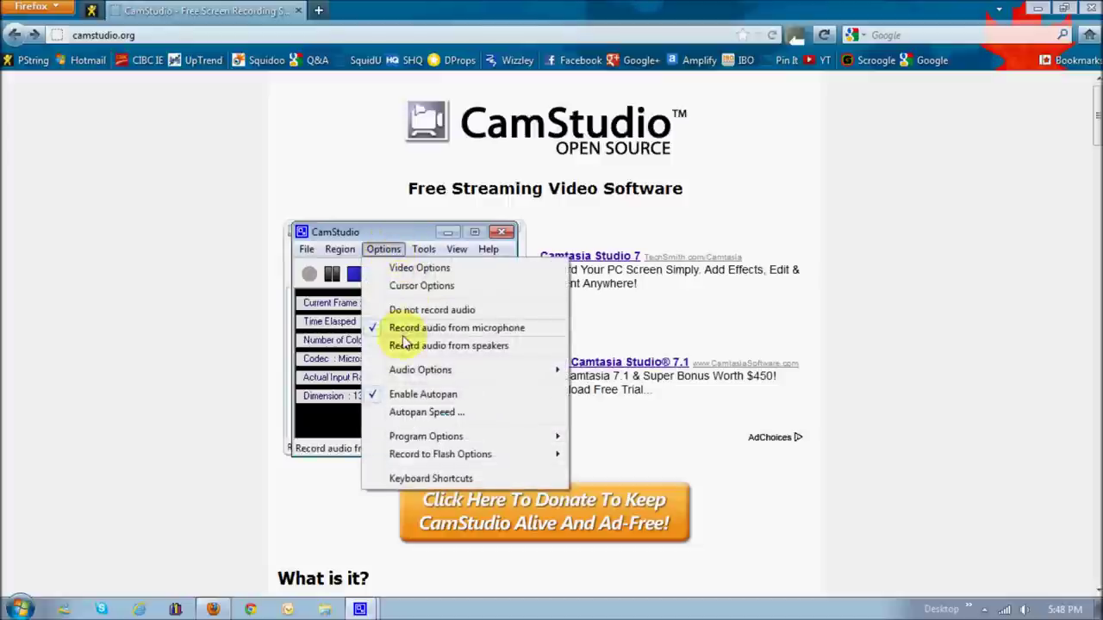
mouse_move(426, 436)
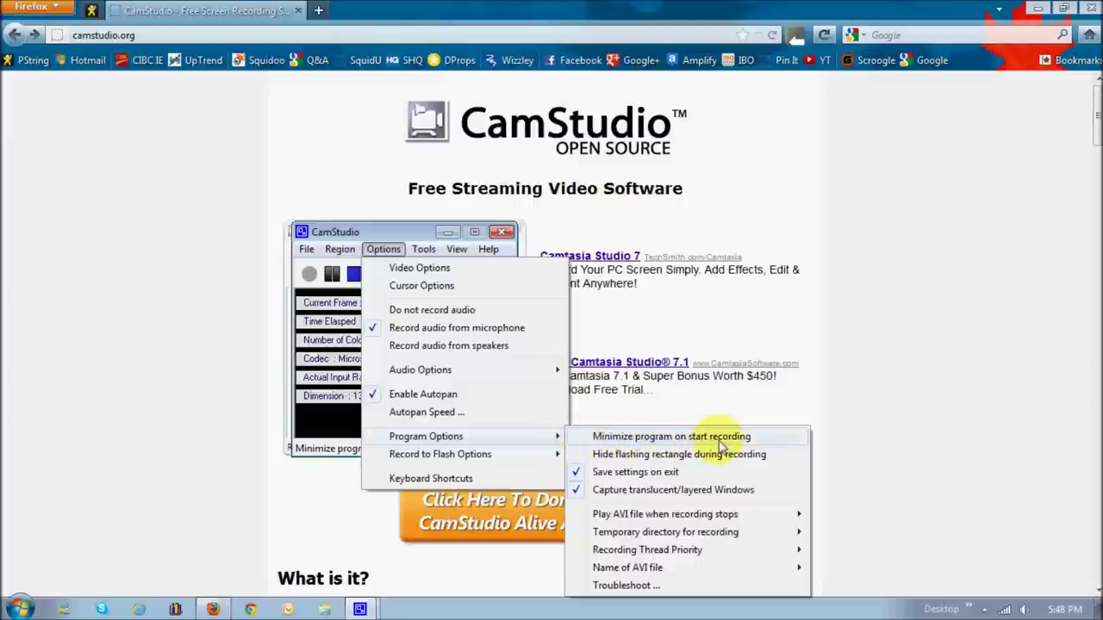
Dismiss the Program Options submenu without changes and bring the Options menu back up
left_click(412, 233)
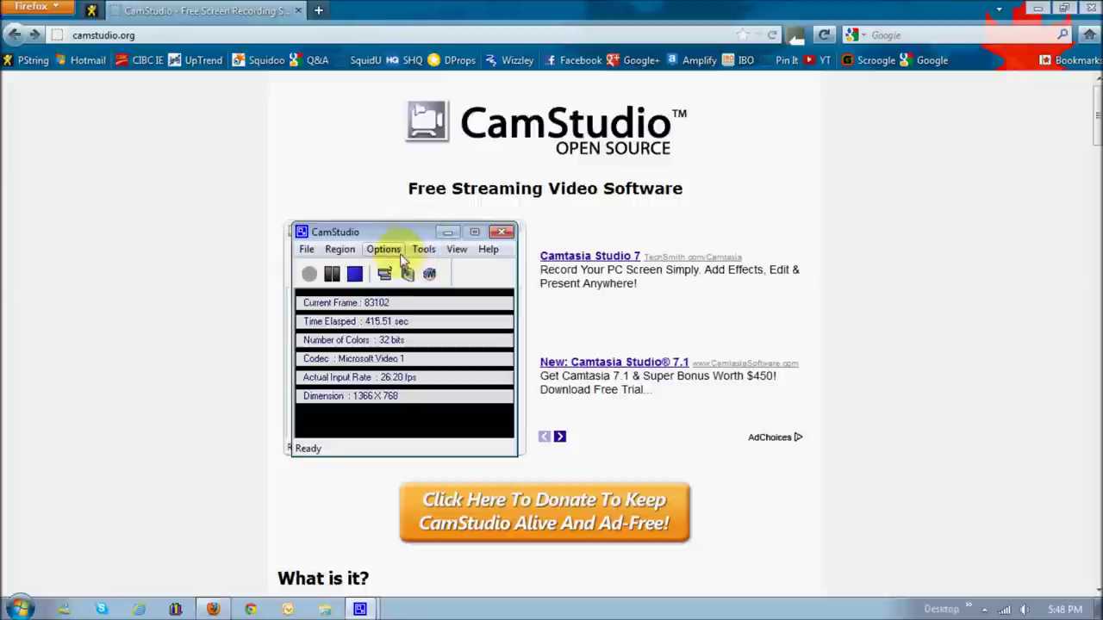
left_click(384, 250)
mouse_move(425, 437)
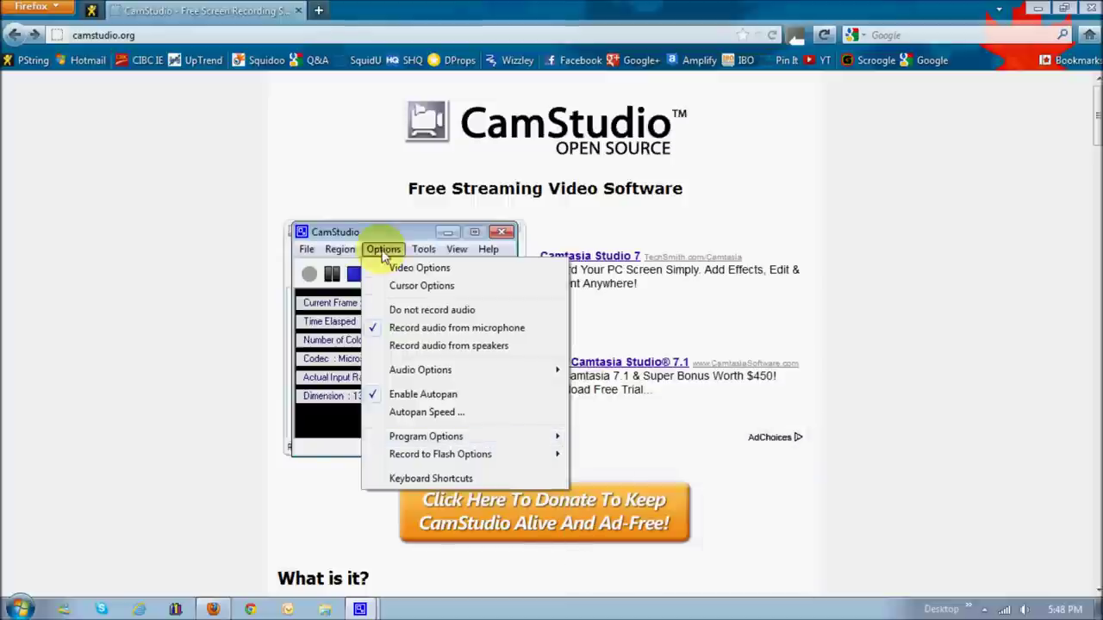
Review the Video Options compression and framerate settings, then cancel them unchanged
left_click(405, 230)
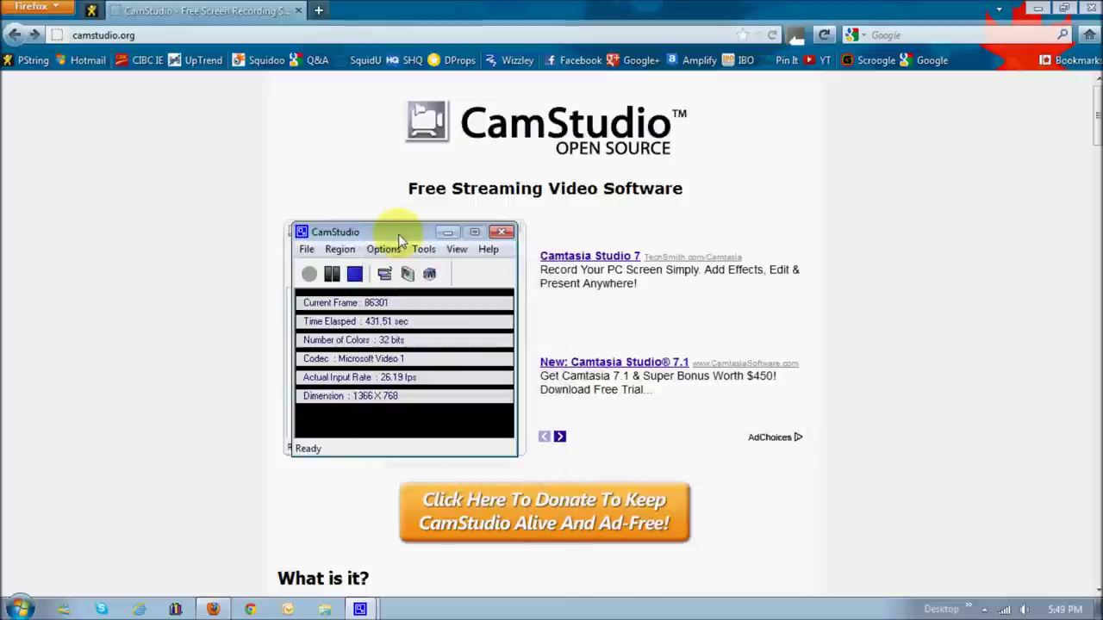
left_click(385, 249)
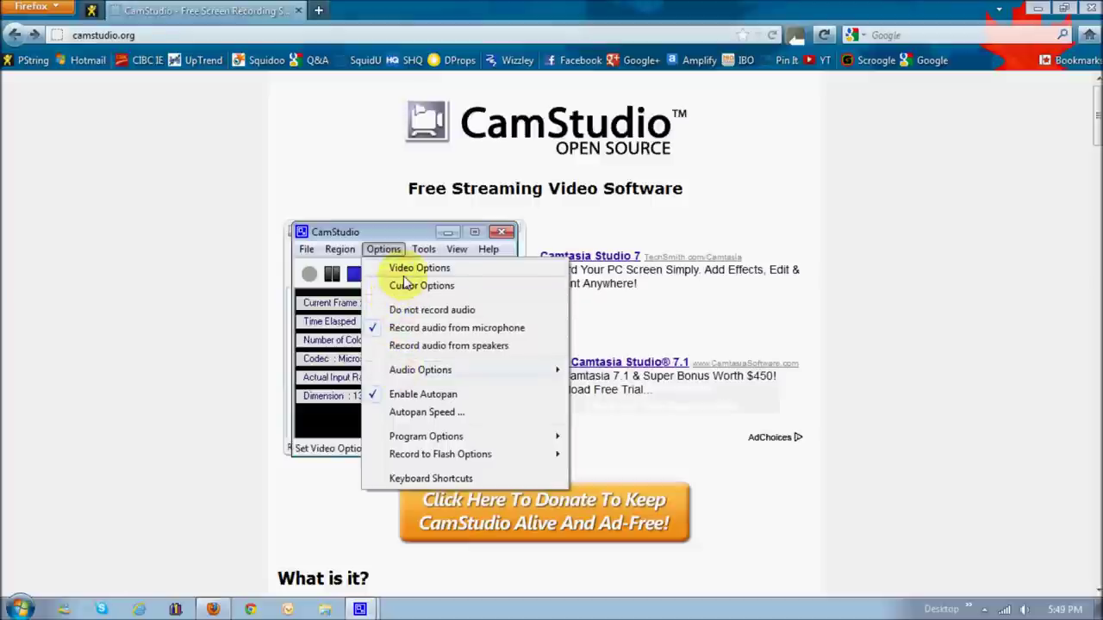
left_click(405, 278)
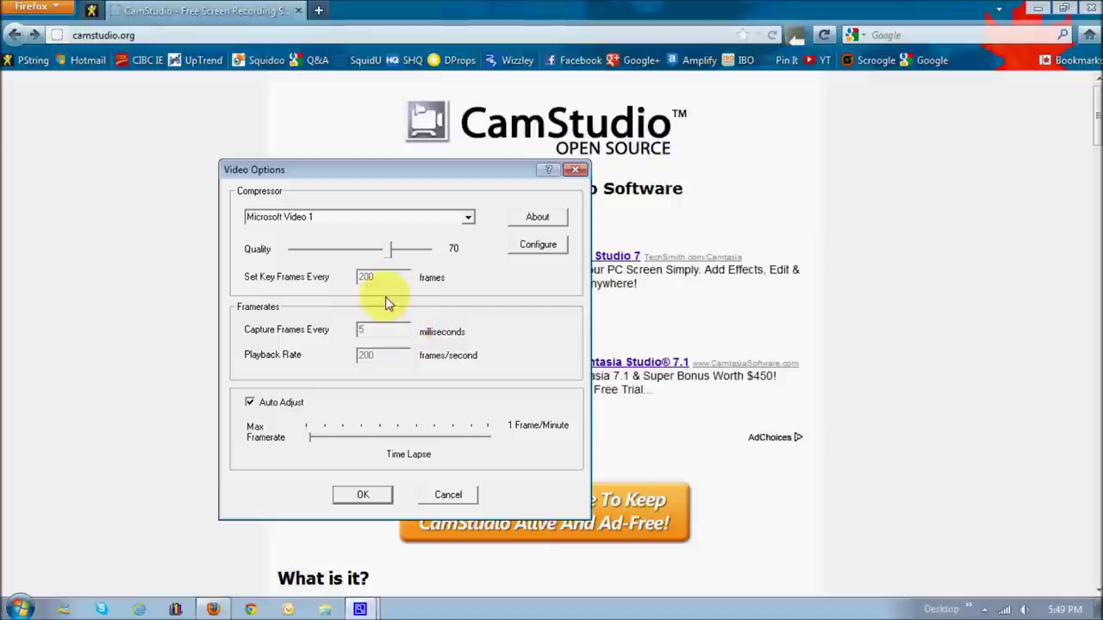
left_click(448, 495)
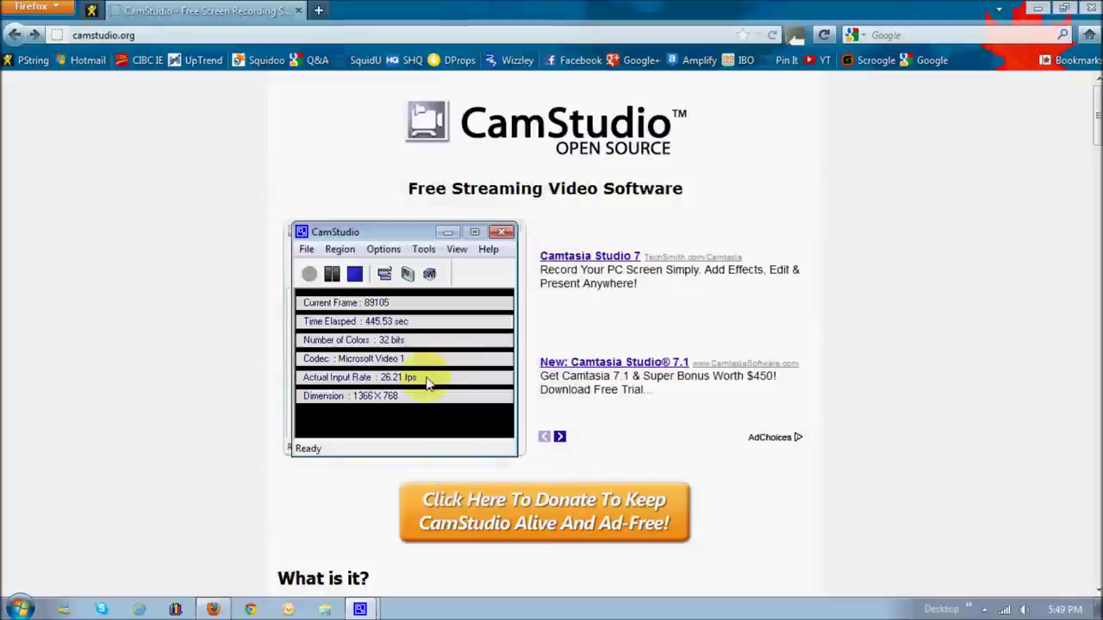